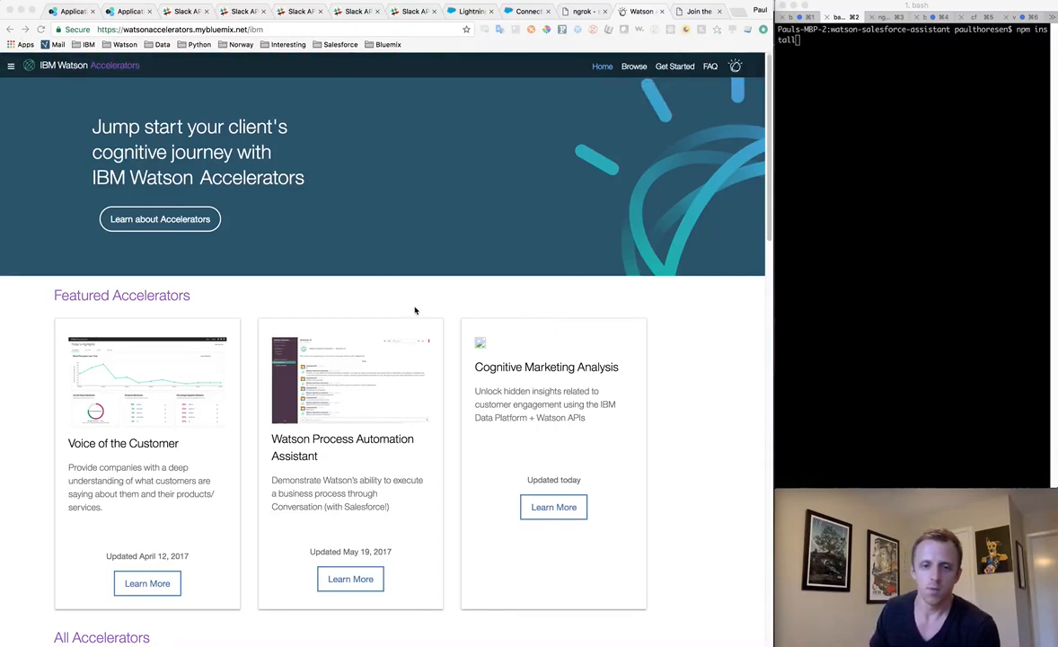
# Open the Watson Process Automation Assistant accelerator details, and close that page and the Slack invitation page.
pyautogui.click(358, 581)
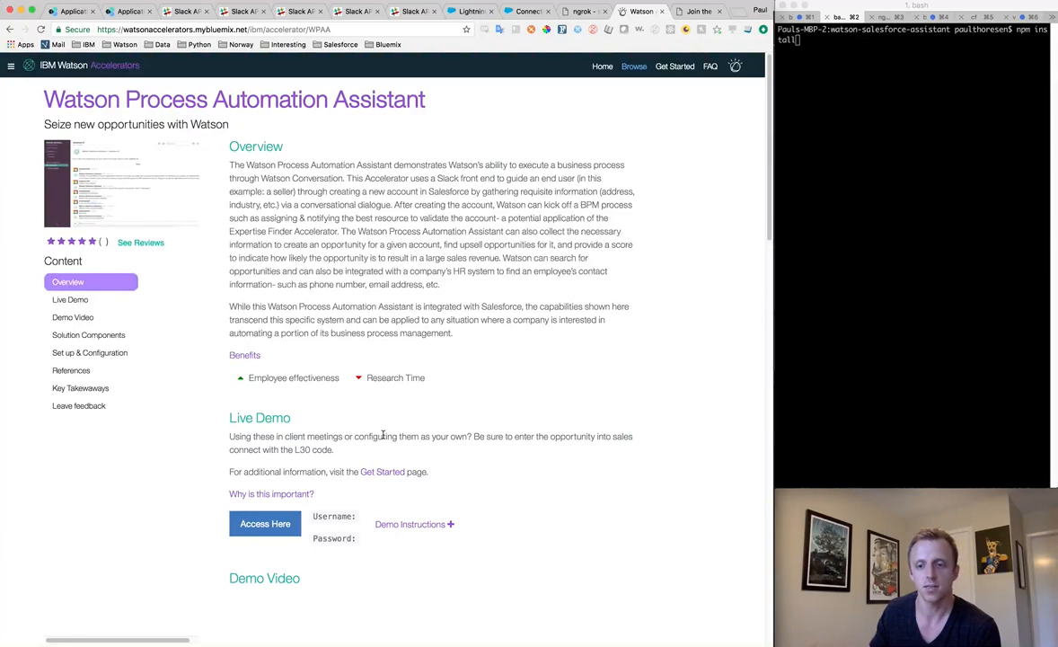
pyautogui.click(662, 11)
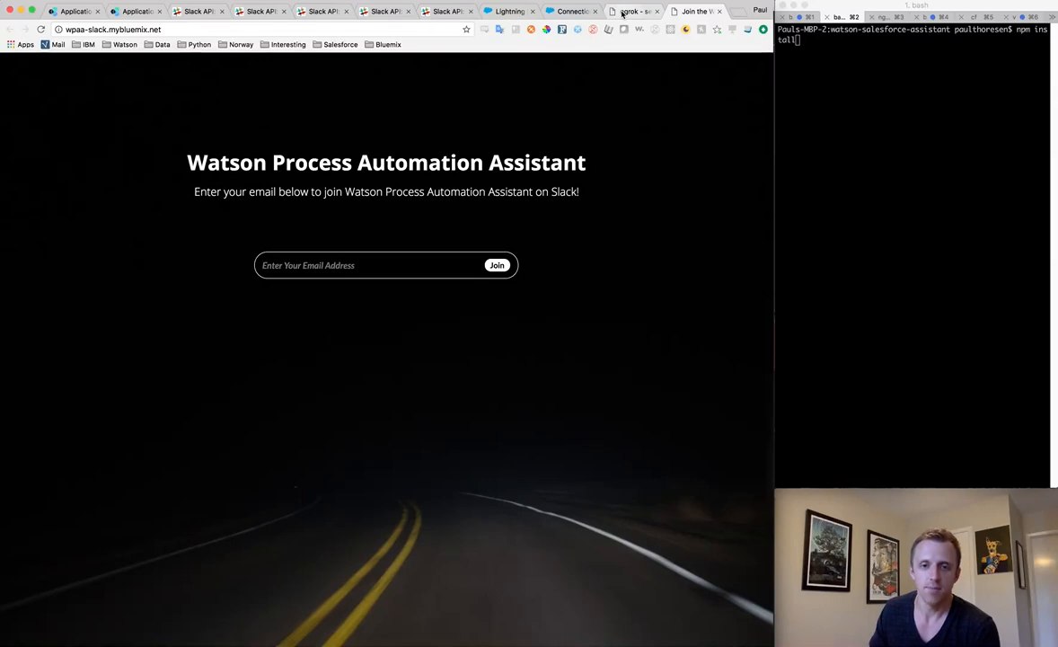
pyautogui.click(720, 13)
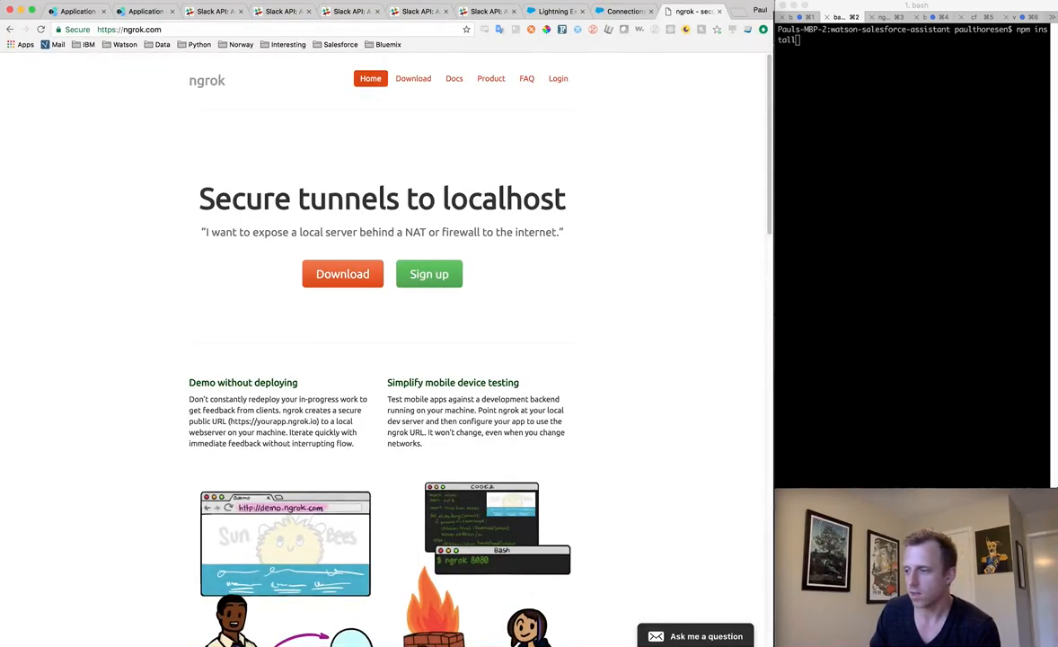
# Switch to the terminal, clear the pending command and re-enter npm install at the watson-salesforce-assistant prompt without running it.
pyautogui.press('super+Tab')
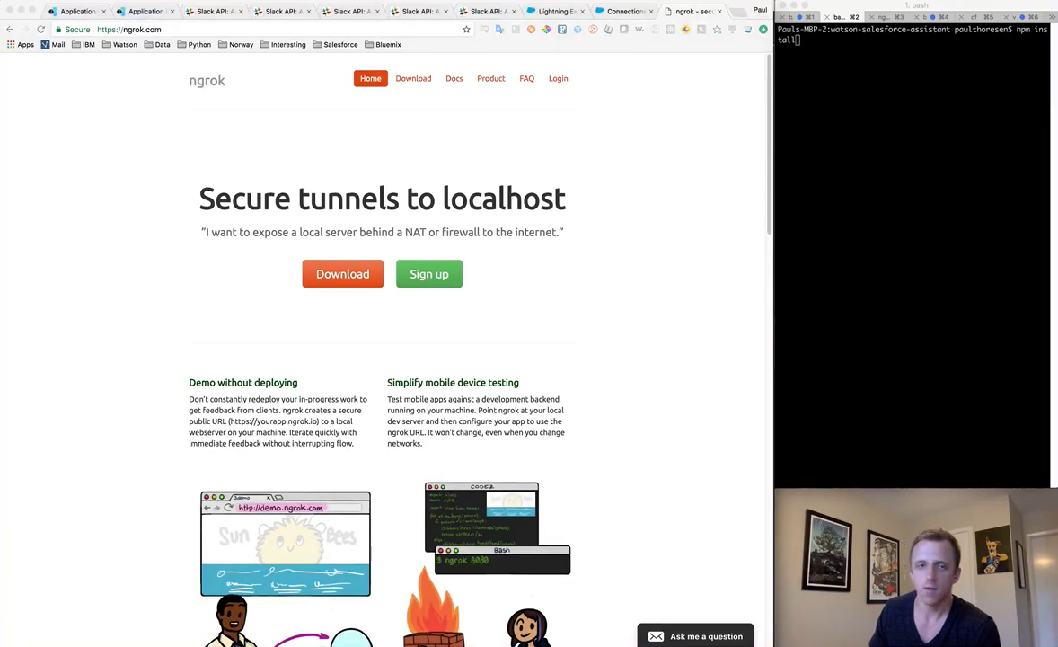
pyautogui.moveTo(1048, 554)
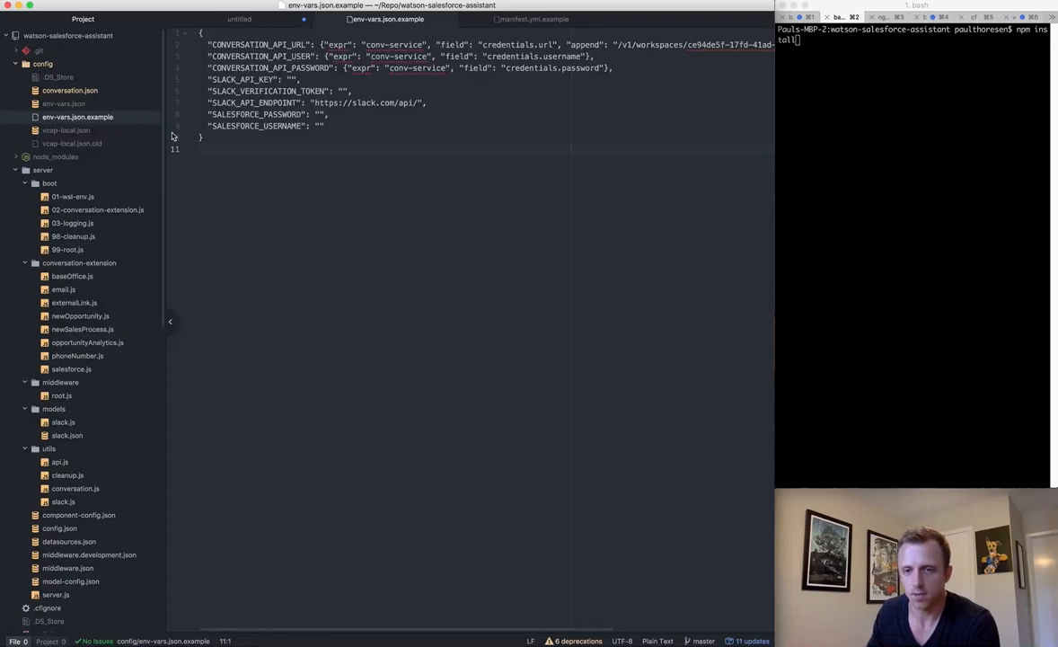
pyautogui.click(845, 126)
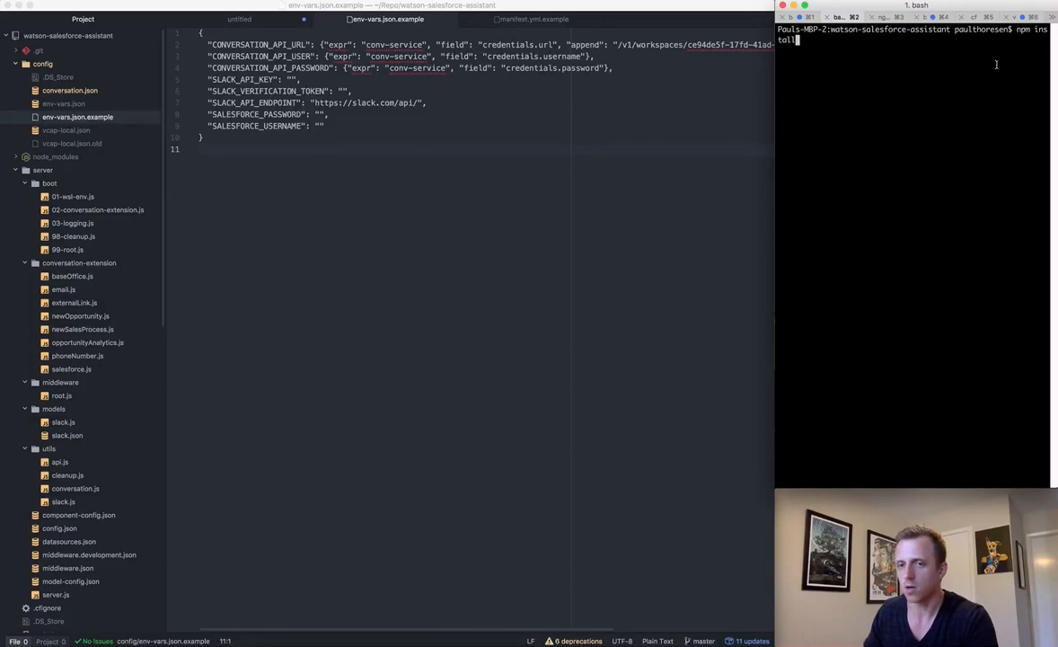
pyautogui.press('BackSpace')
pyautogui.press('BackSpace')
pyautogui.press('BackSpace')
pyautogui.press('BackSpace')
pyautogui.press('BackSpace')
pyautogui.press('BackSpace')
pyautogui.press('BackSpace')
pyautogui.press('BackSpace')
pyautogui.press('BackSpace')
pyautogui.press('BackSpace')
pyautogui.press('BackSpace')
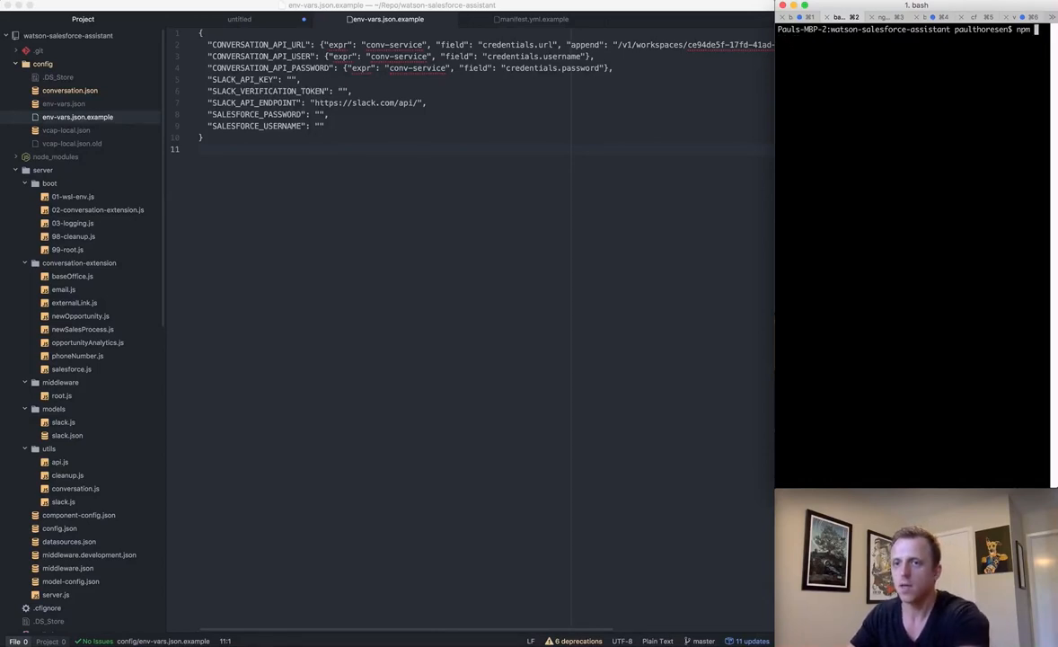
pyautogui.write('npm in')
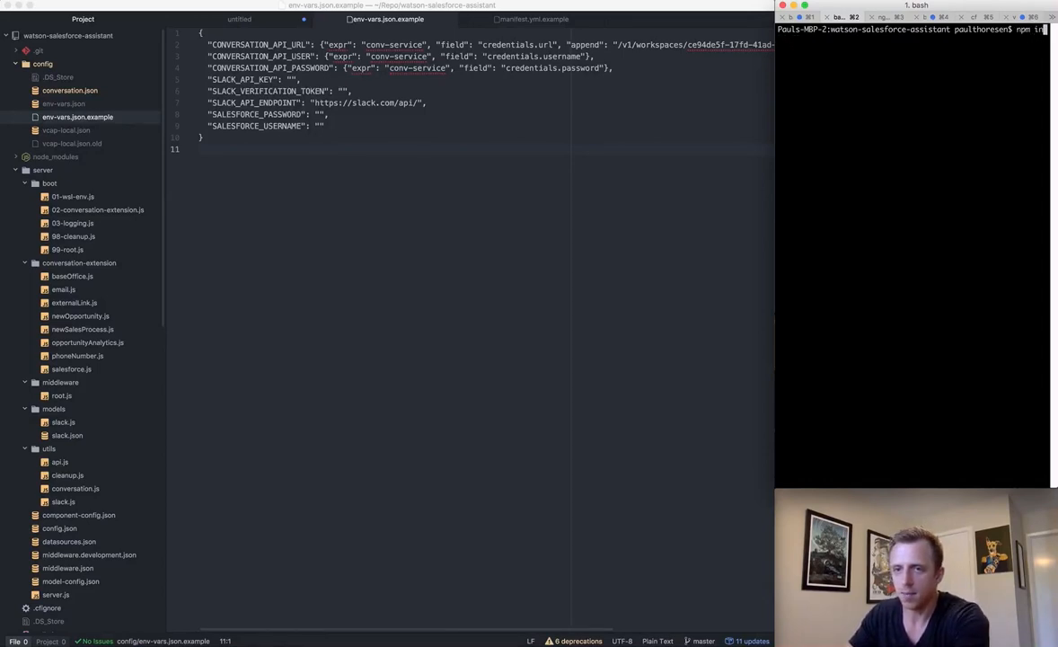
pyautogui.write('stall')
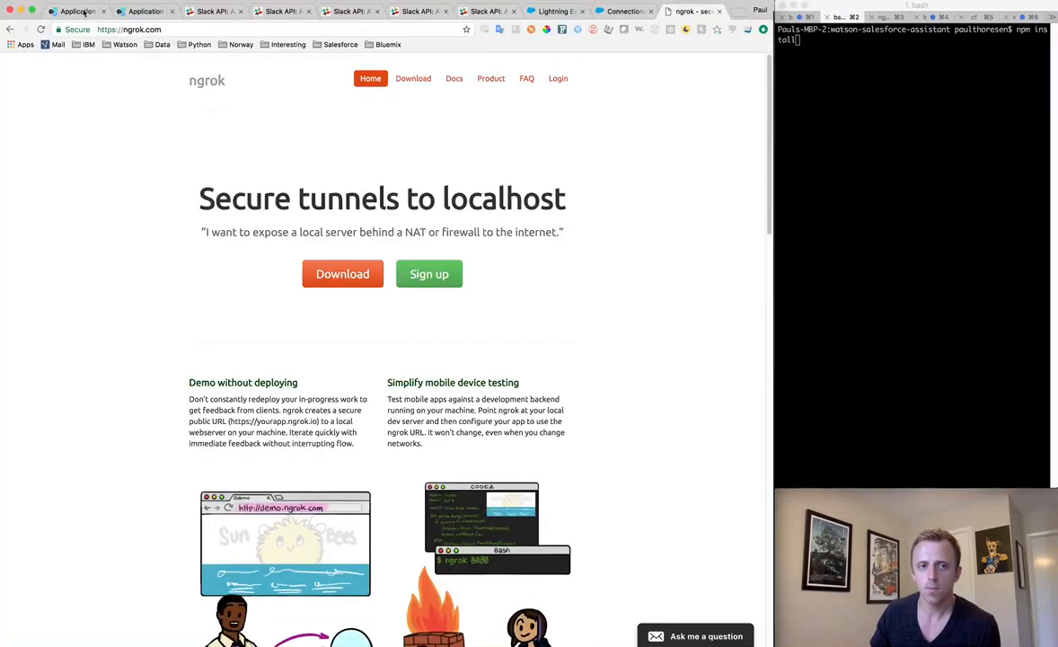
# Switch to the browser and inspect the wpaa-salesforce app's Bluemix overview and its service connections.
pyautogui.click(79, 11)
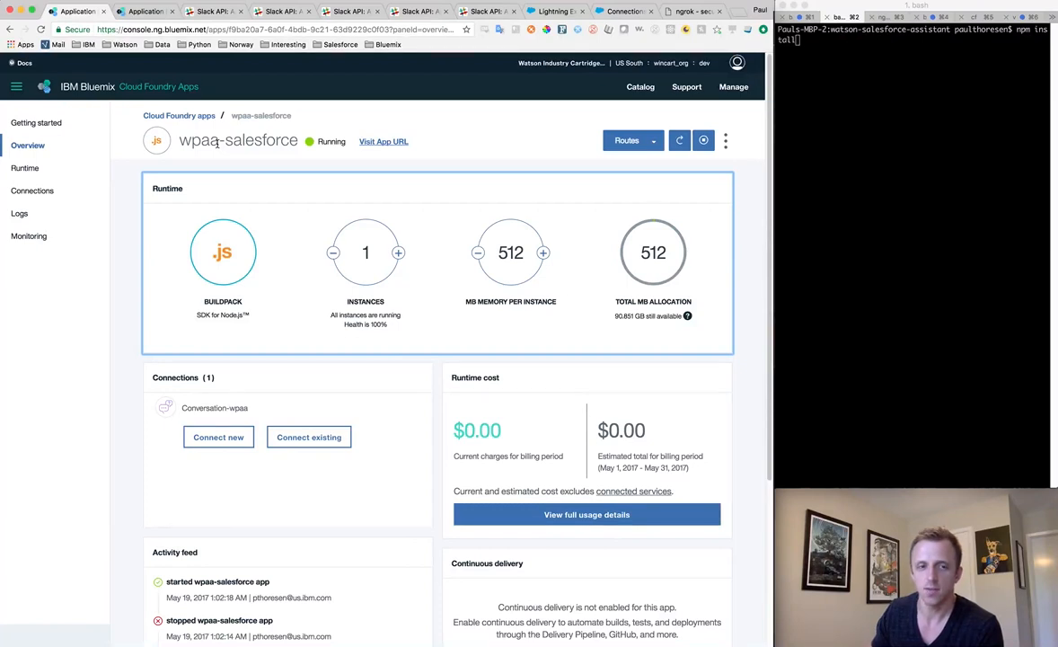
pyautogui.click(209, 439)
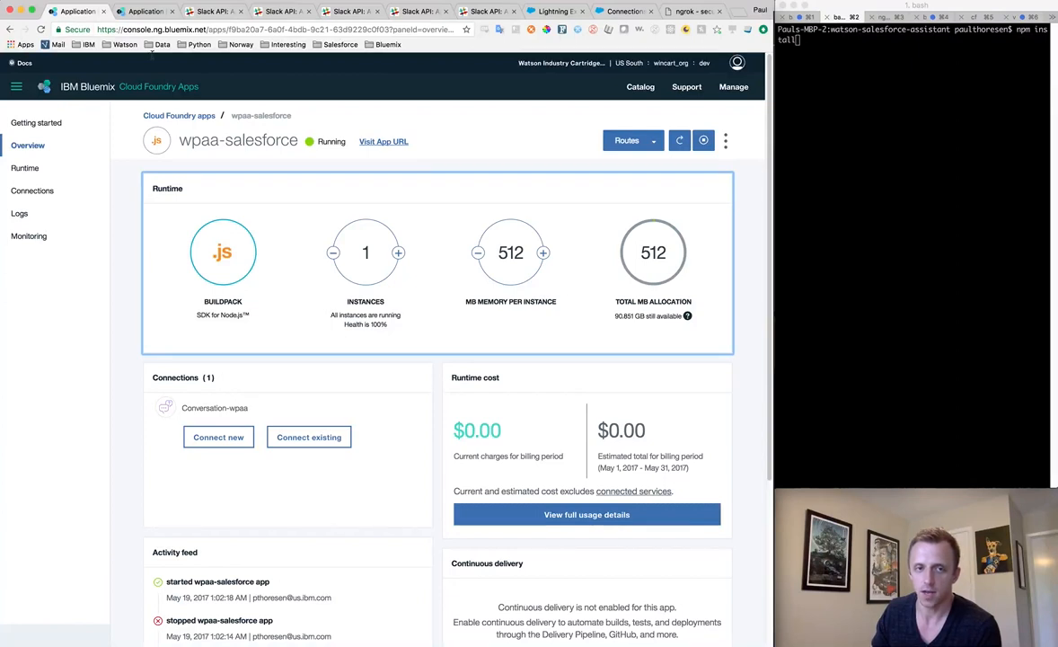
pyautogui.click(141, 11)
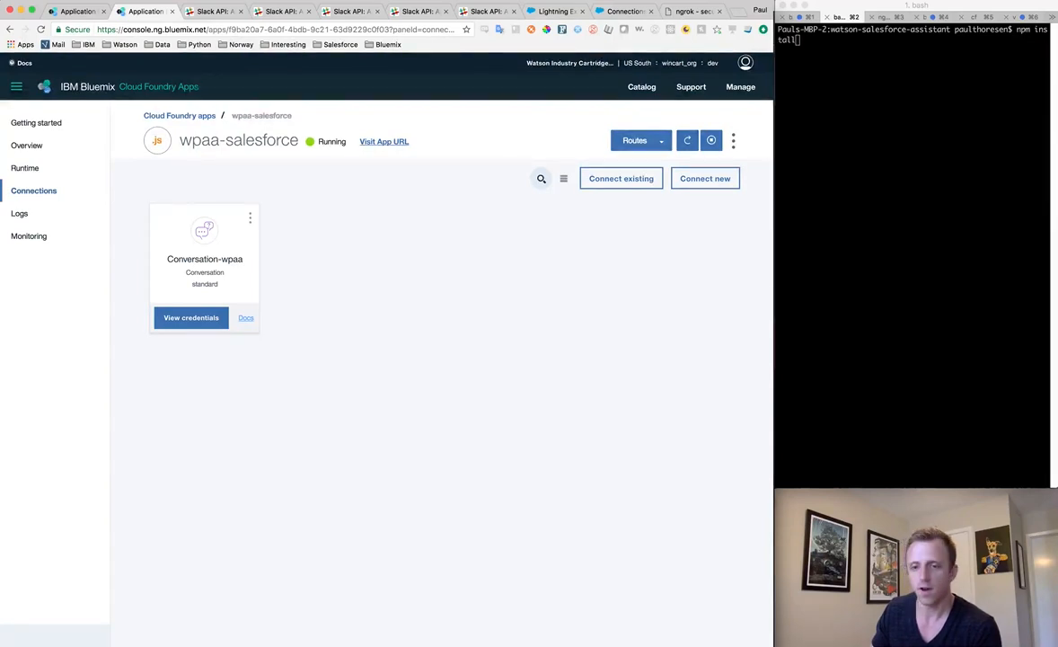
# Switch to the code editor and compare the untitled conversation credentials JSON with the service references in env-vars.json.example.
pyautogui.press('super+Tab')
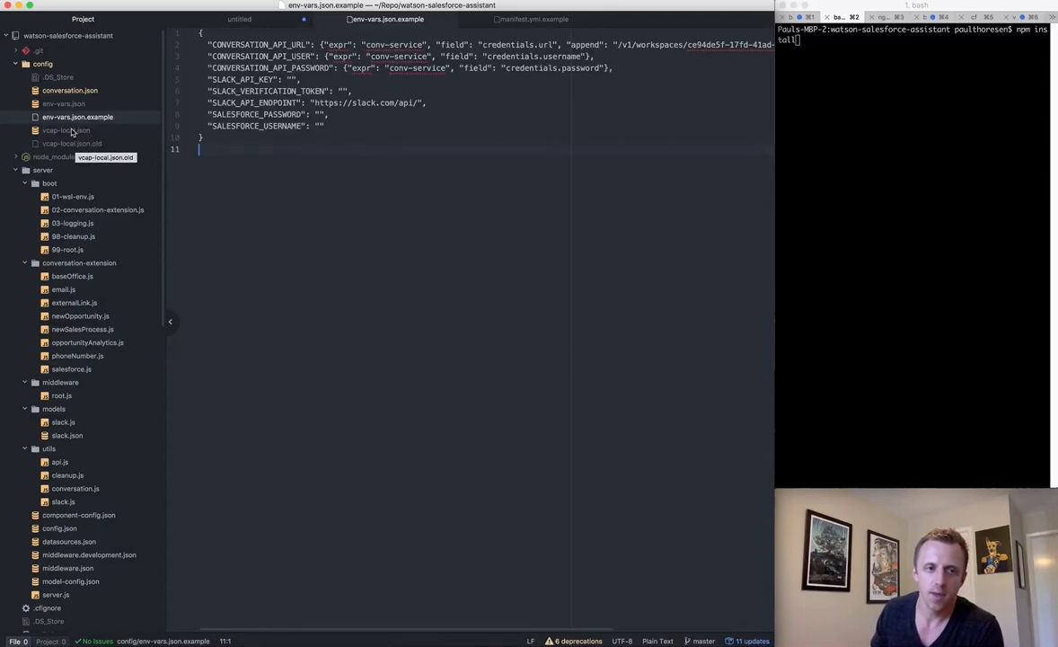
pyautogui.click(236, 20)
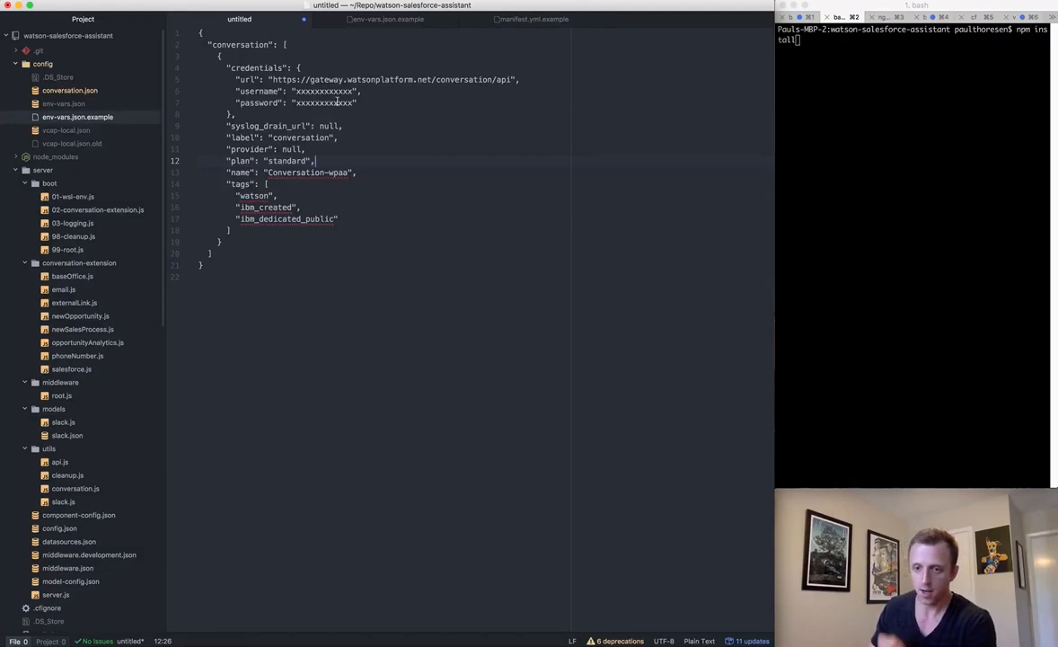
pyautogui.click(389, 19)
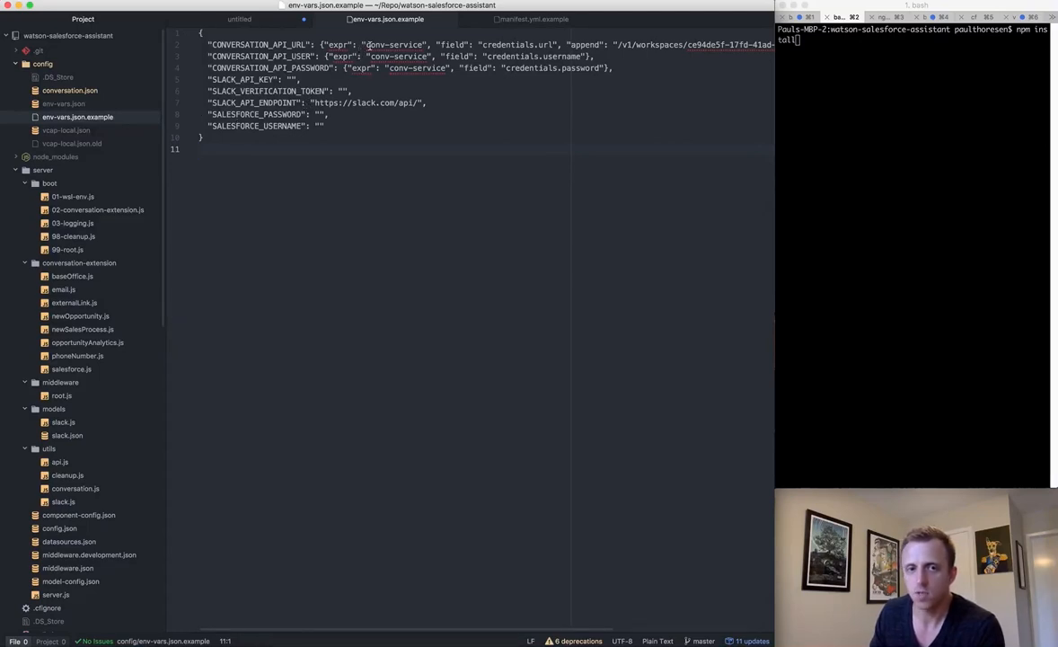
pyautogui.click(261, 21)
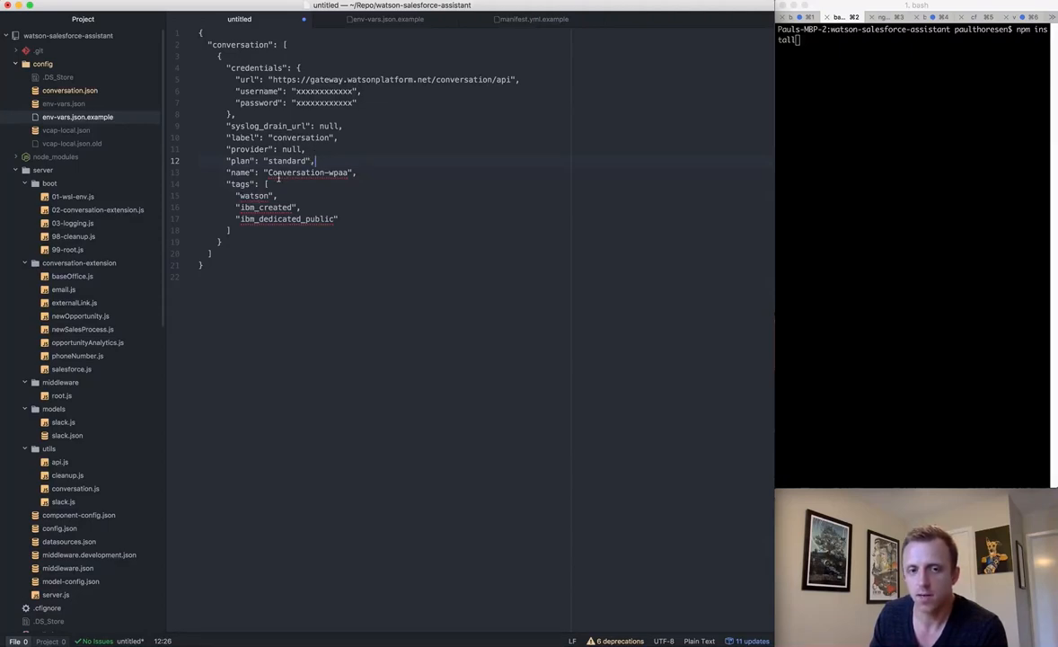
pyautogui.click(346, 20)
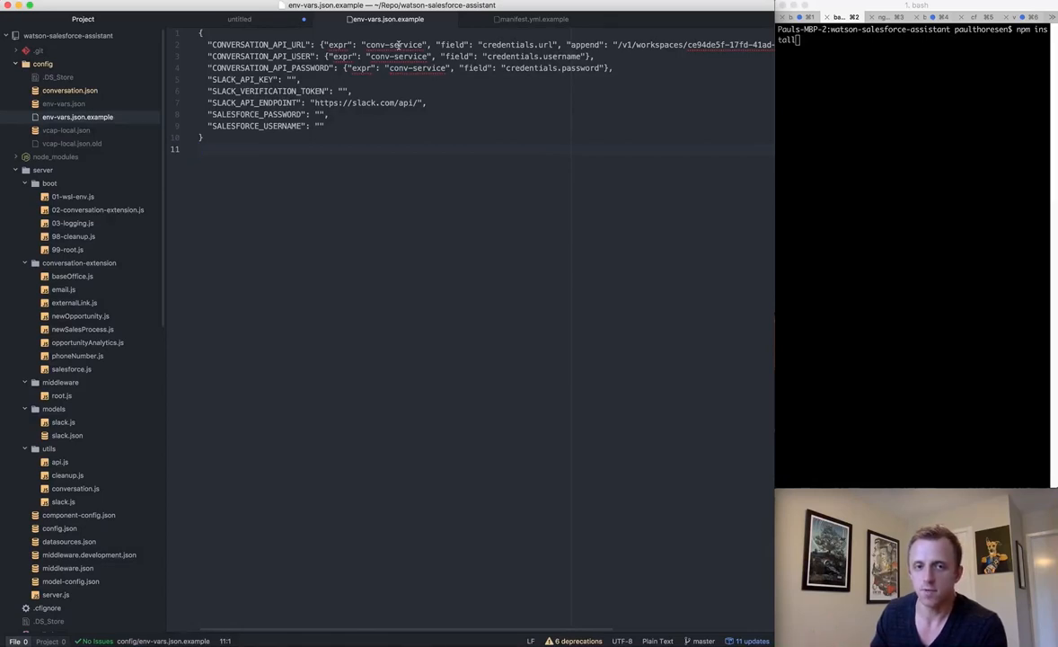
pyautogui.click(237, 19)
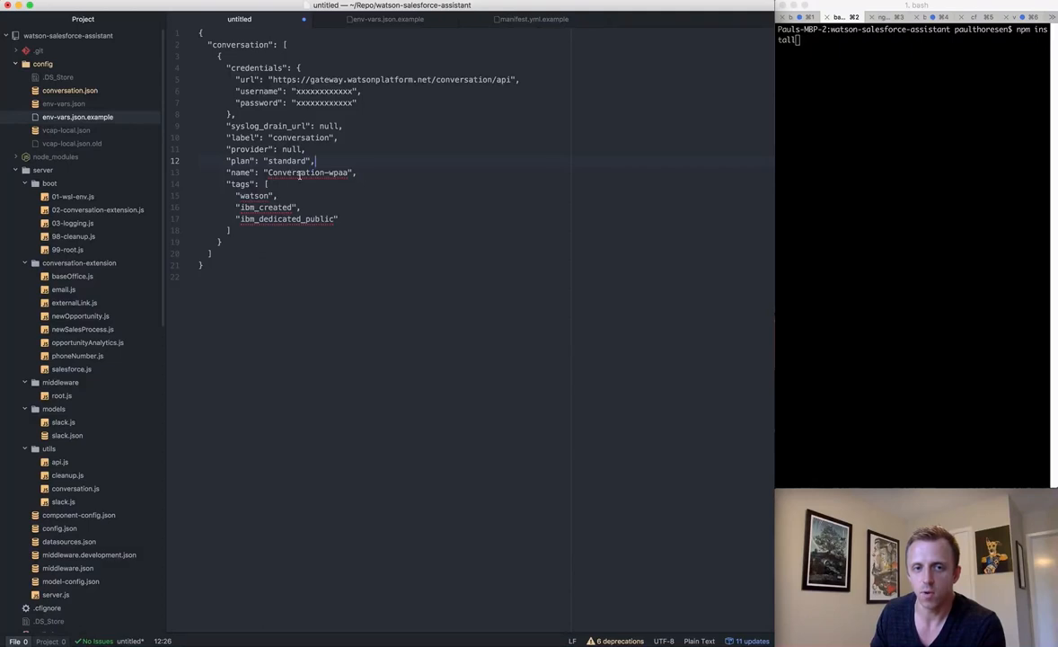
pyautogui.click(367, 20)
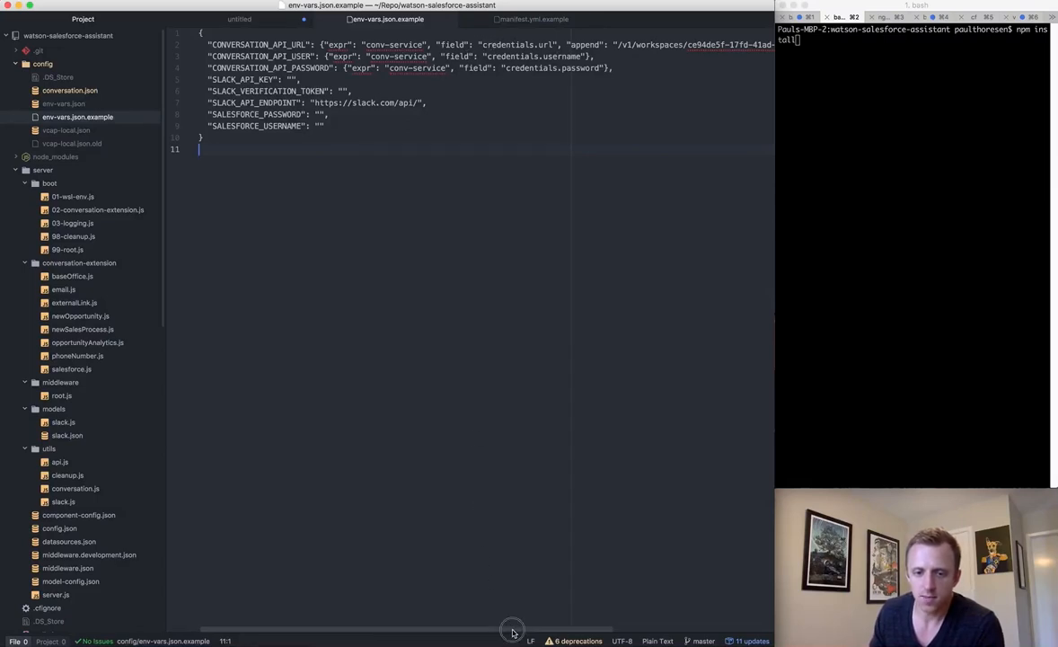
# In env-vars.json.example, highlight the workspace ID in the CONVERSATION_API_URL append path and view the line through its version parameter.
pyautogui.moveTo(513, 633); pyautogui.dragTo(651, 632)
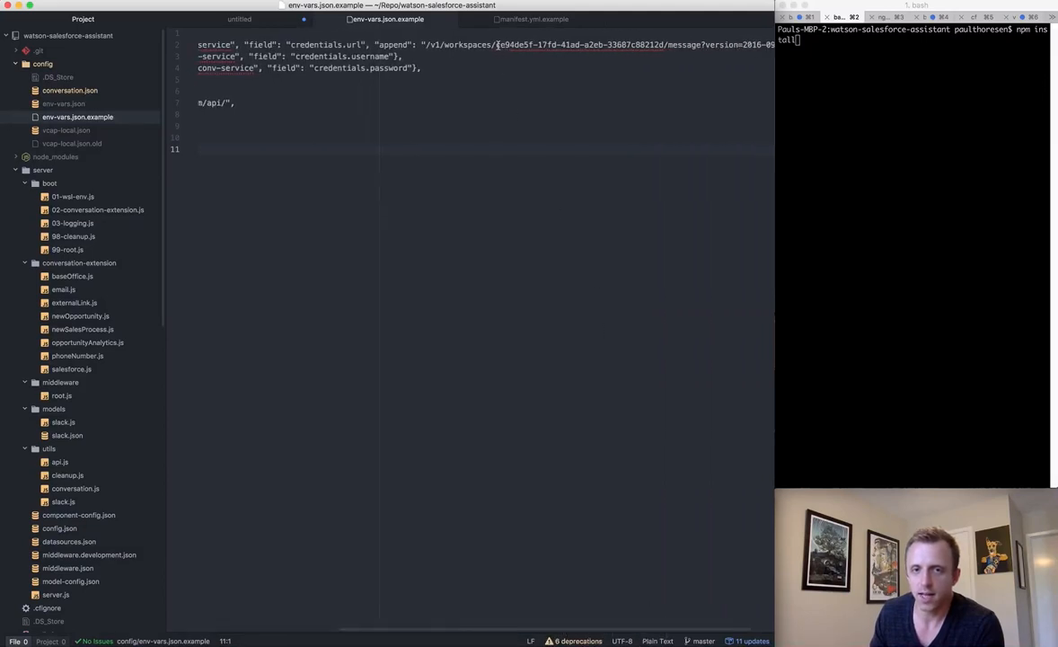
pyautogui.moveTo(497, 44); pyautogui.dragTo(663, 44)
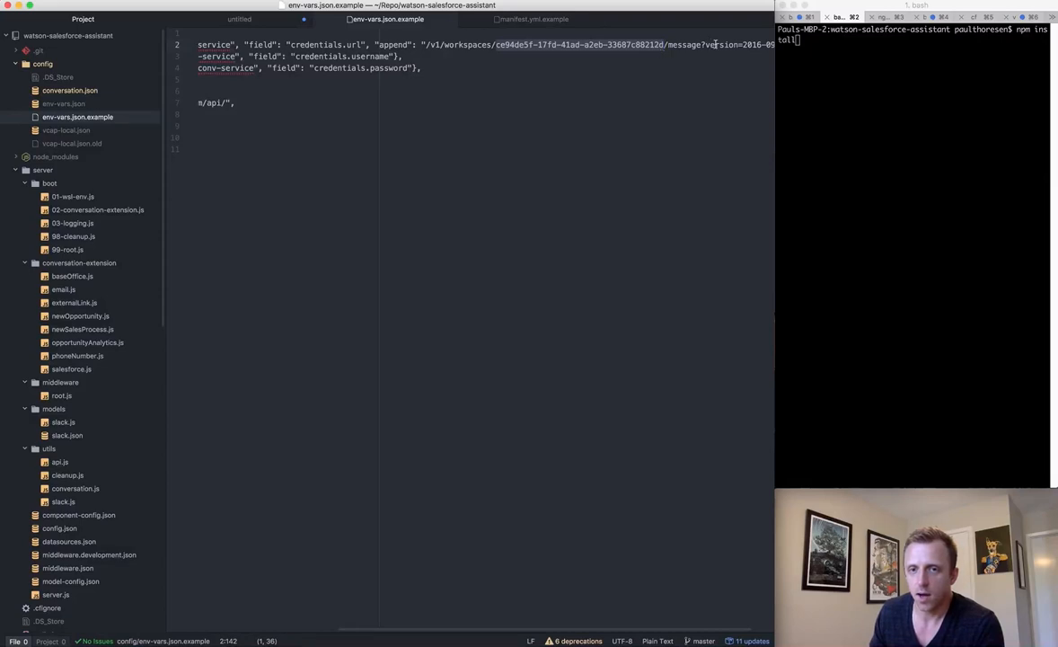
pyautogui.moveTo(599, 632); pyautogui.dragTo(644, 631)
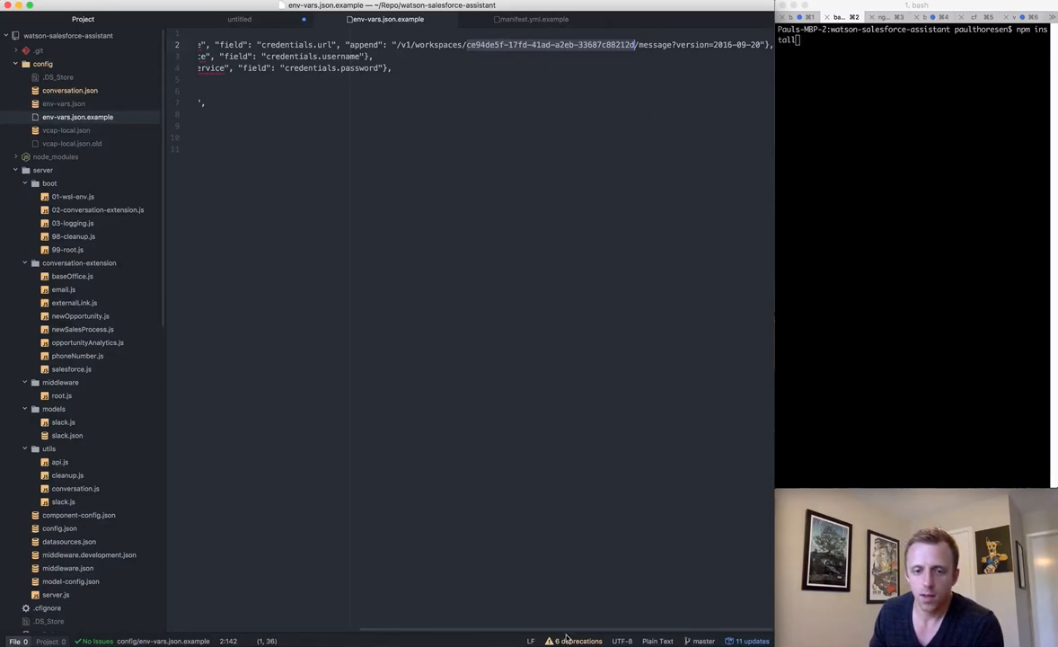
pyautogui.moveTo(556, 638); pyautogui.dragTo(495, 627)
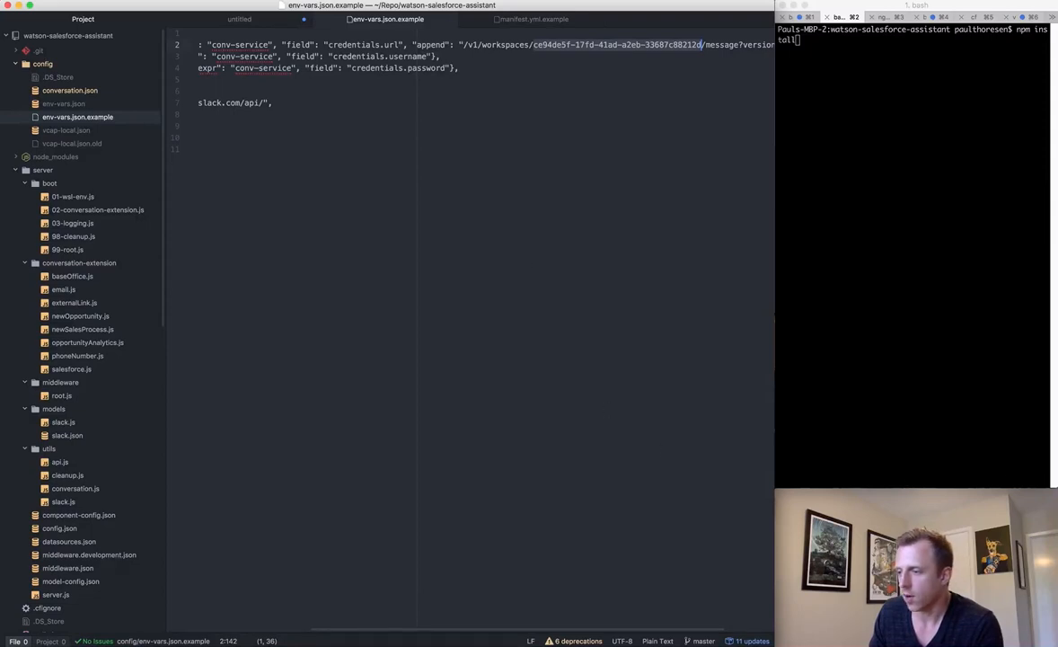
# Switch to the browser and open the Conversation-wpaa service from the wpaa-salesforce app's connections.
pyautogui.press('super+Tab')
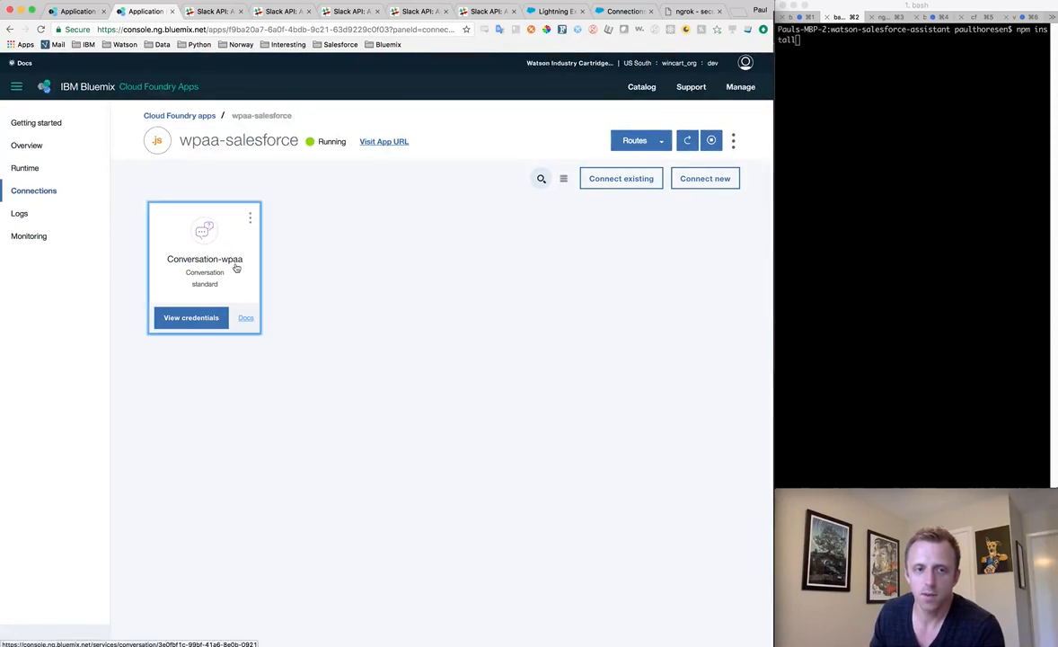
pyautogui.click(229, 229)
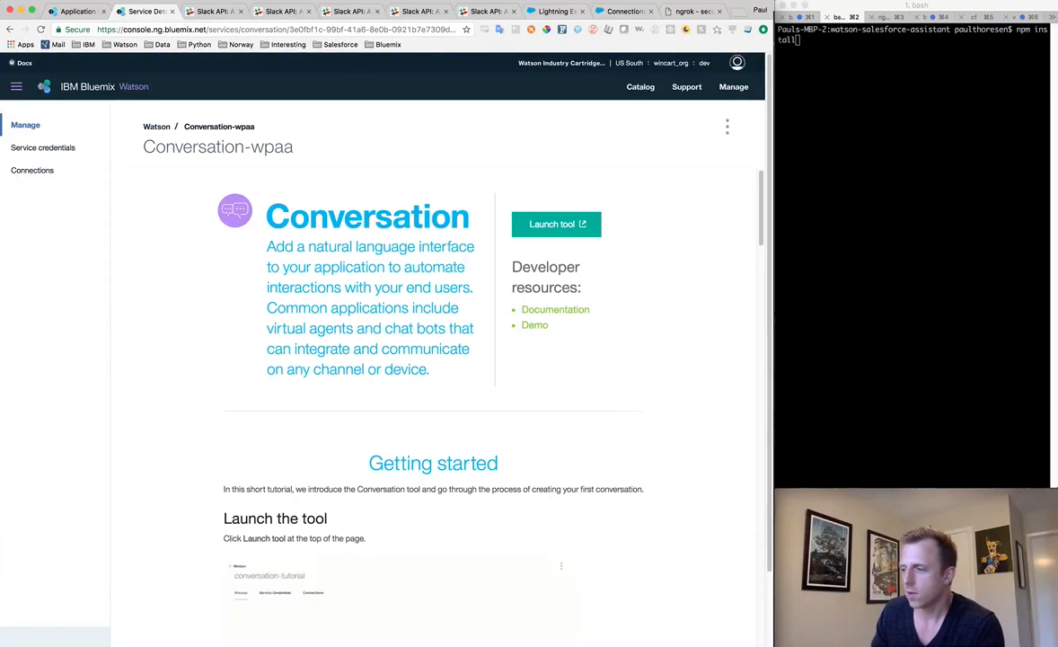
# Switch back to the code editor and open conversation.json from the config folder, checking it against the Conversation service page.
pyautogui.press('super+Tab')
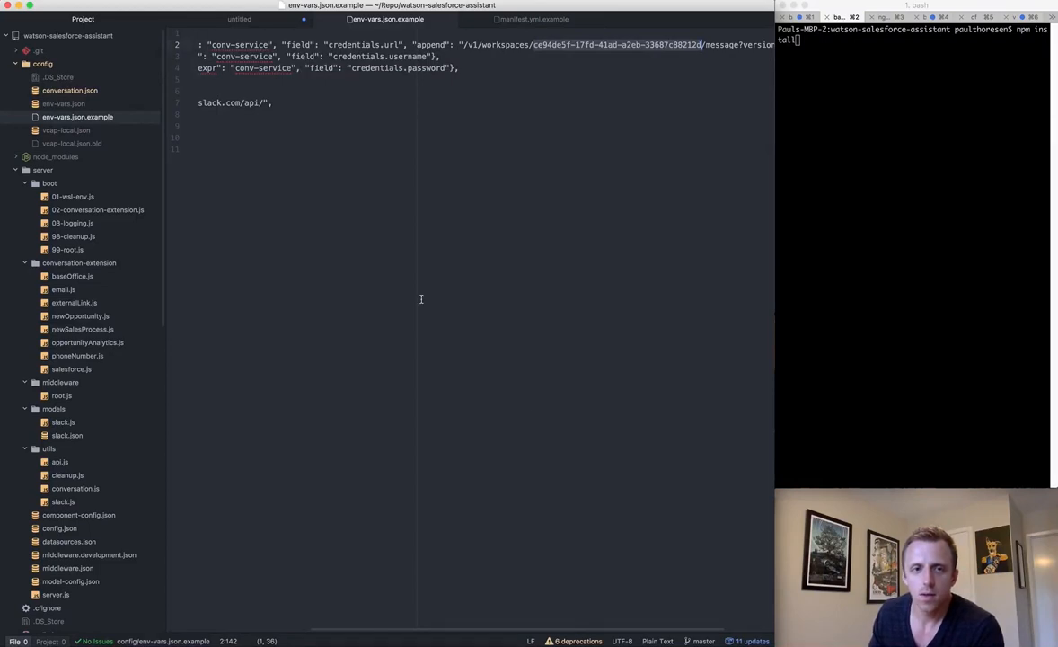
pyautogui.moveTo(480, 633); pyautogui.dragTo(316, 629)
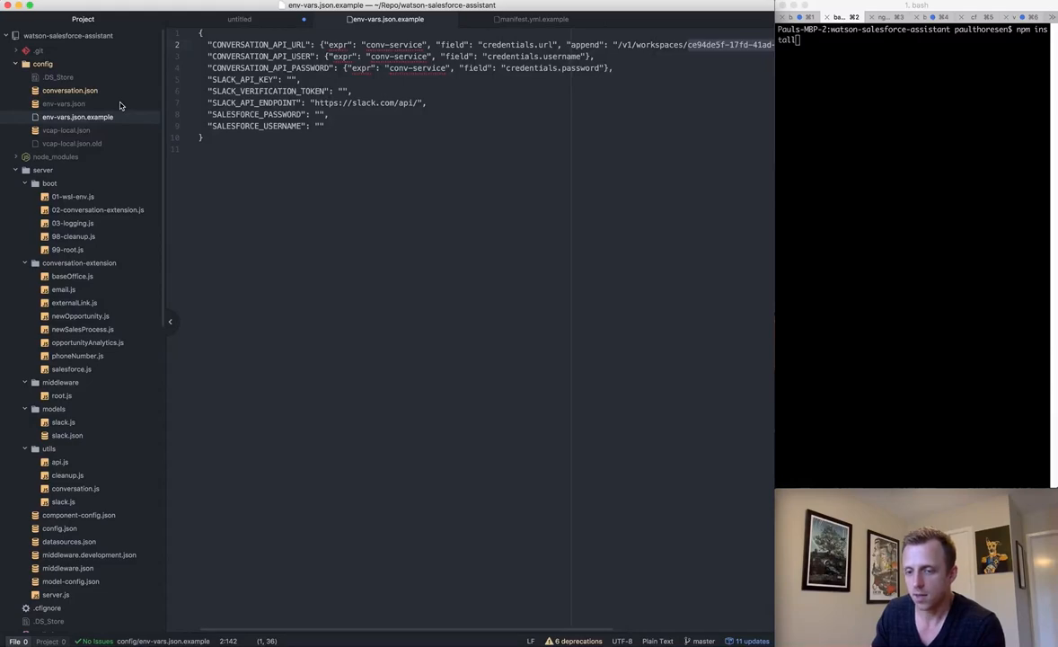
pyautogui.click(80, 91)
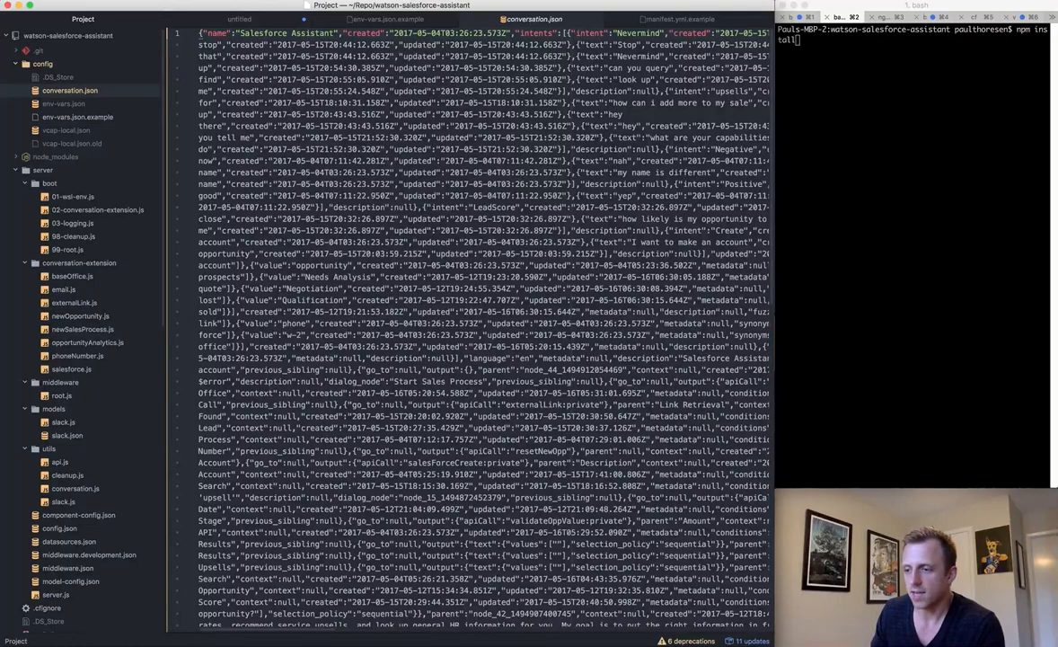
pyautogui.press('super+Tab')
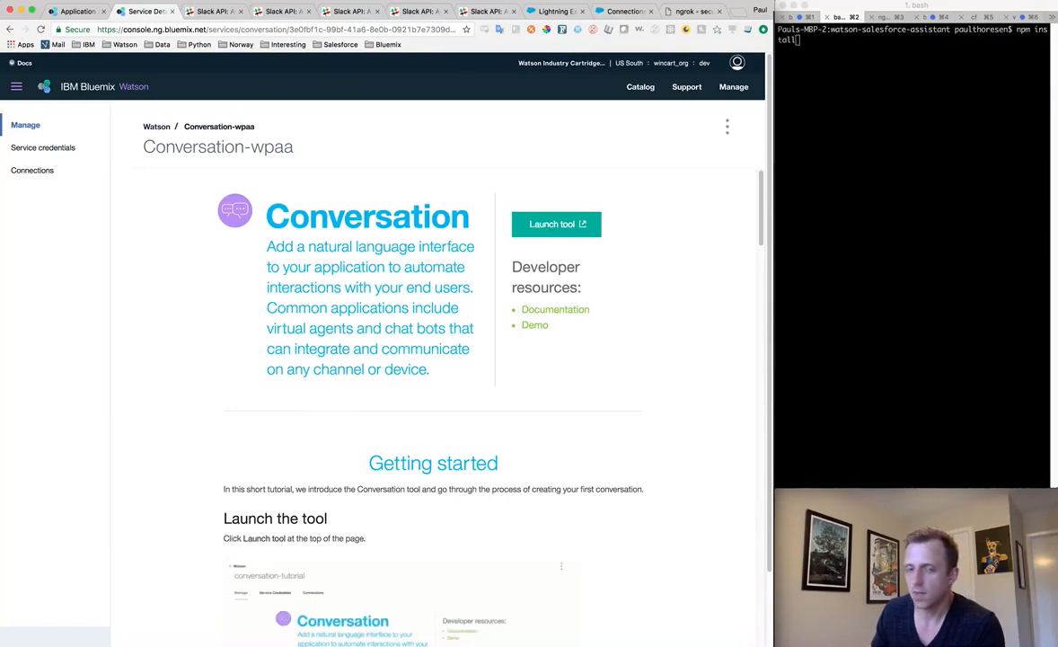
pyautogui.press('super+Tab')
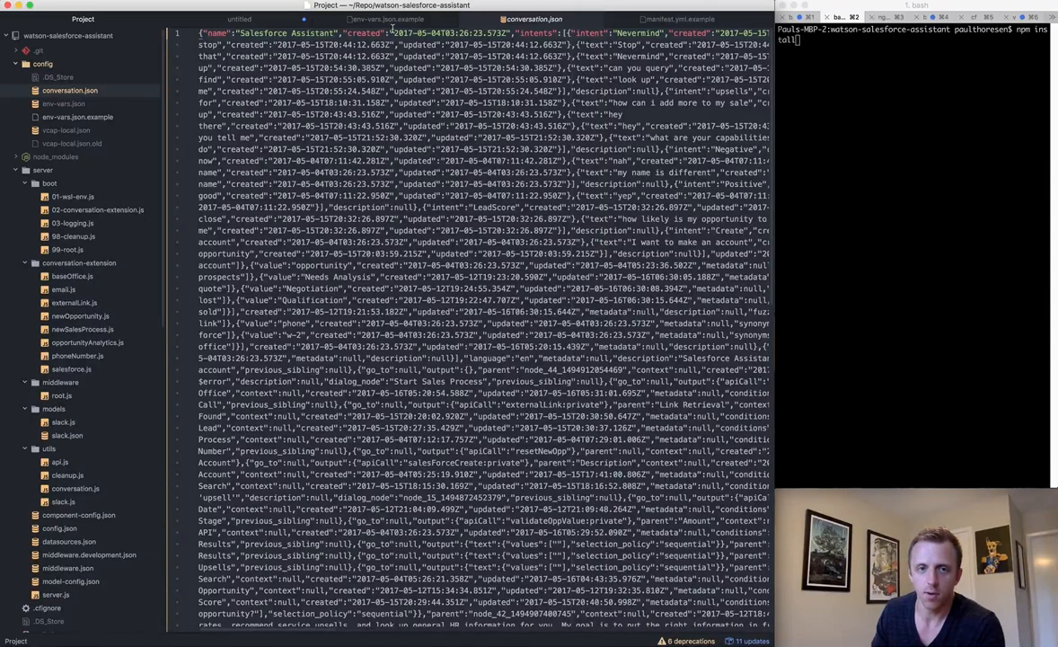
# Return to env-vars.json.example and select the workspace ID in the CONVERSATION_API_URL value.
pyautogui.click(350, 20)
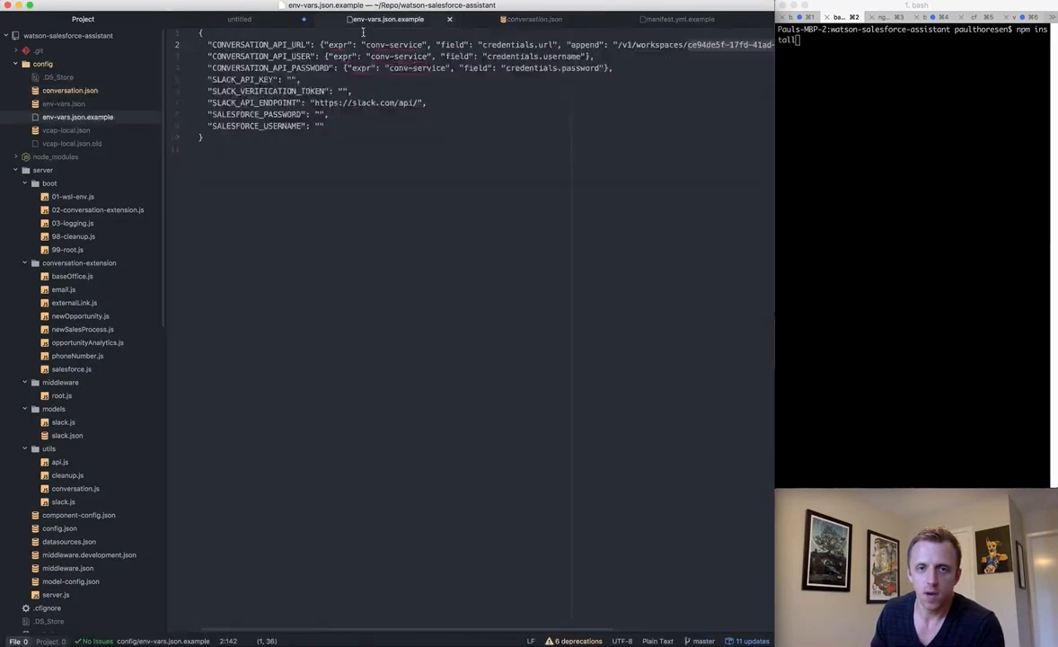
pyautogui.moveTo(691, 46); pyautogui.dragTo(469, 45)
pyautogui.click(634, 43)
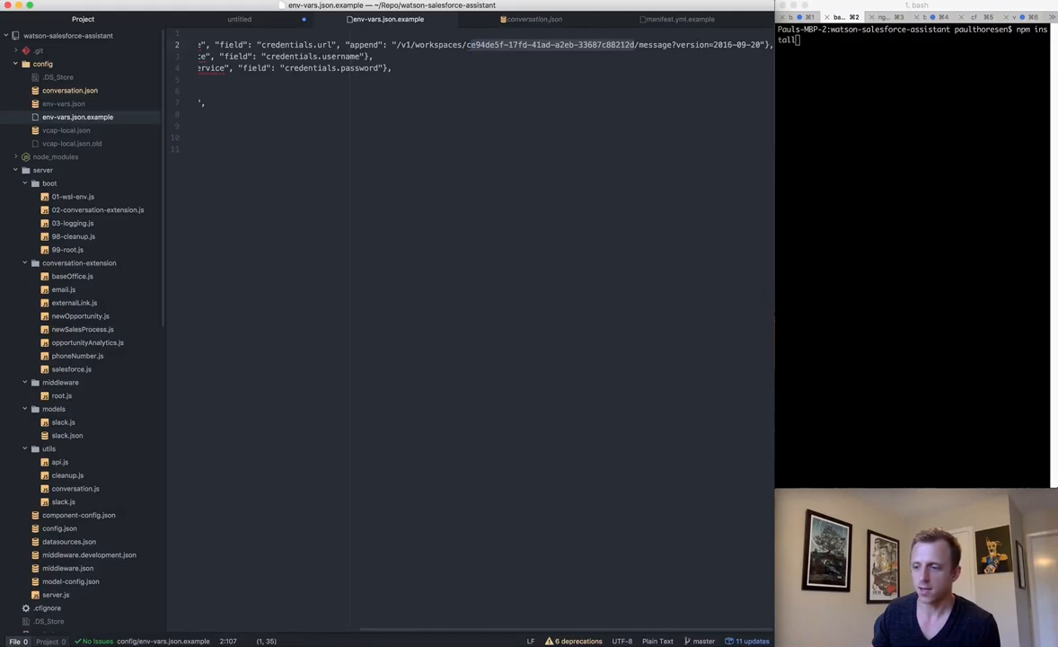
# Switch to the browser and view the App Credentials section of the Watson Salesforce Slack app's Basic Information.
pyautogui.press('super+Tab')
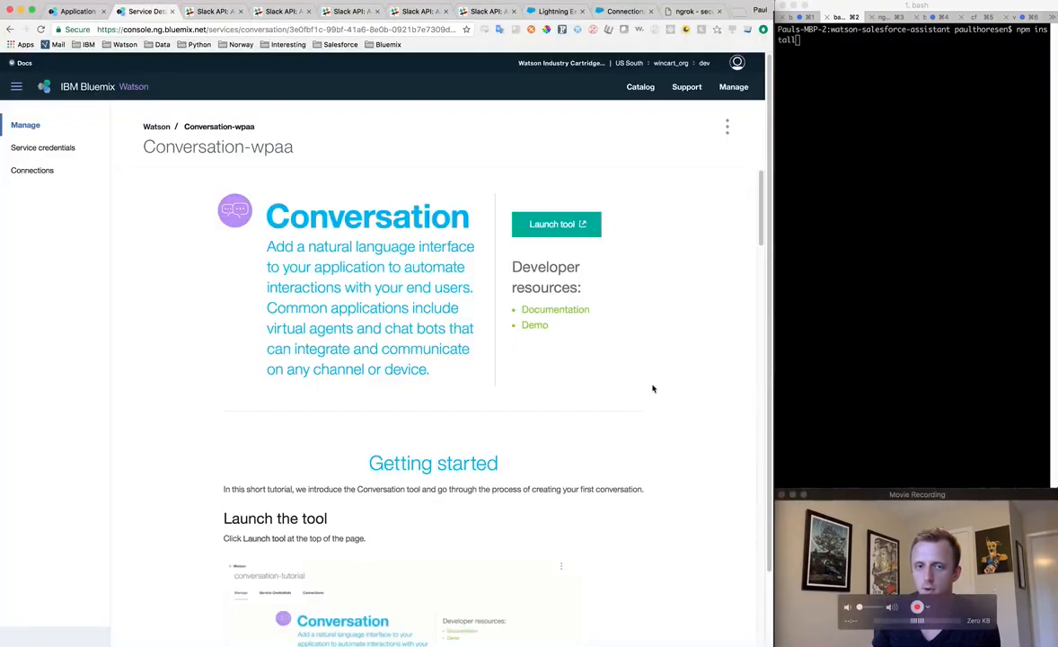
pyautogui.click(214, 11)
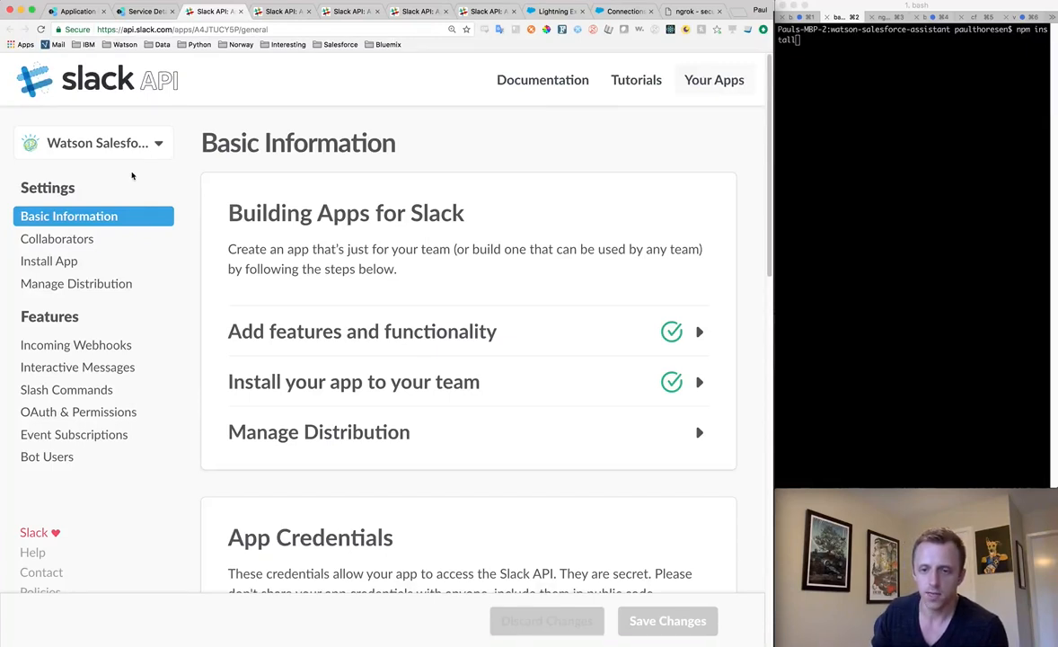
pyautogui.scroll(-5, 184, 302)
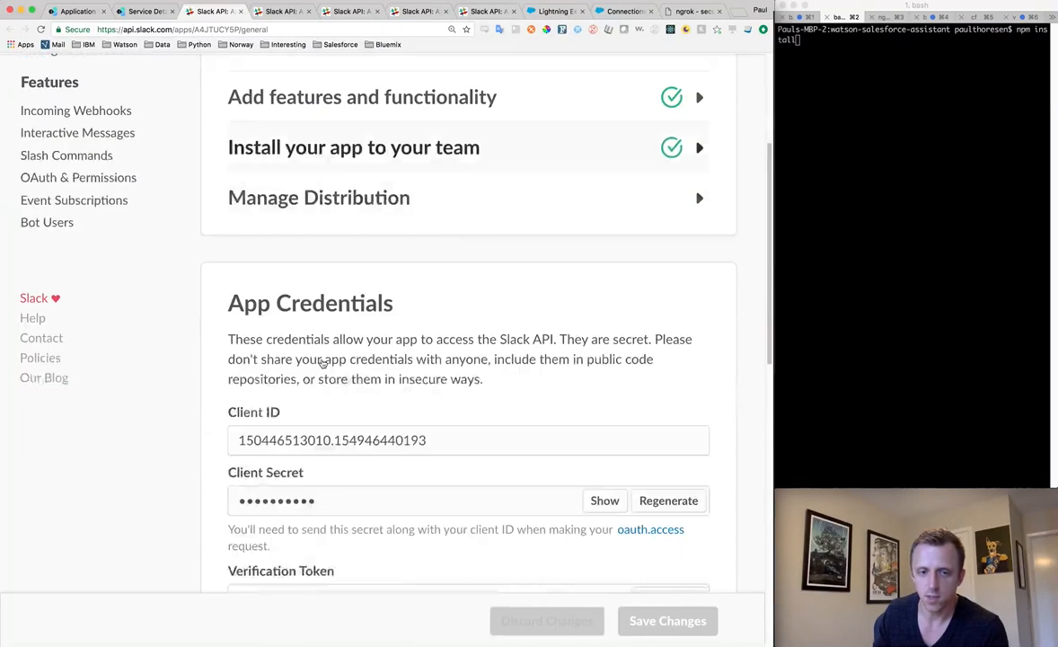
# Examine the Verification Token field in the Slack app's App Credentials section.
pyautogui.click(295, 435)
pyautogui.scroll(-2, 294, 435)
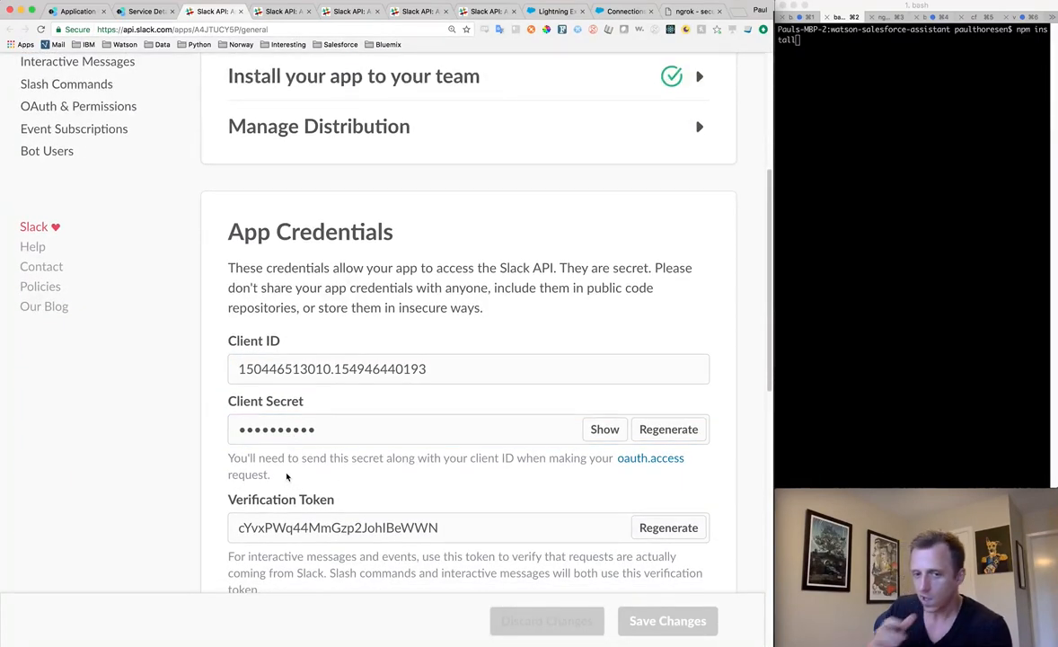
pyautogui.scroll(-1, 291, 474)
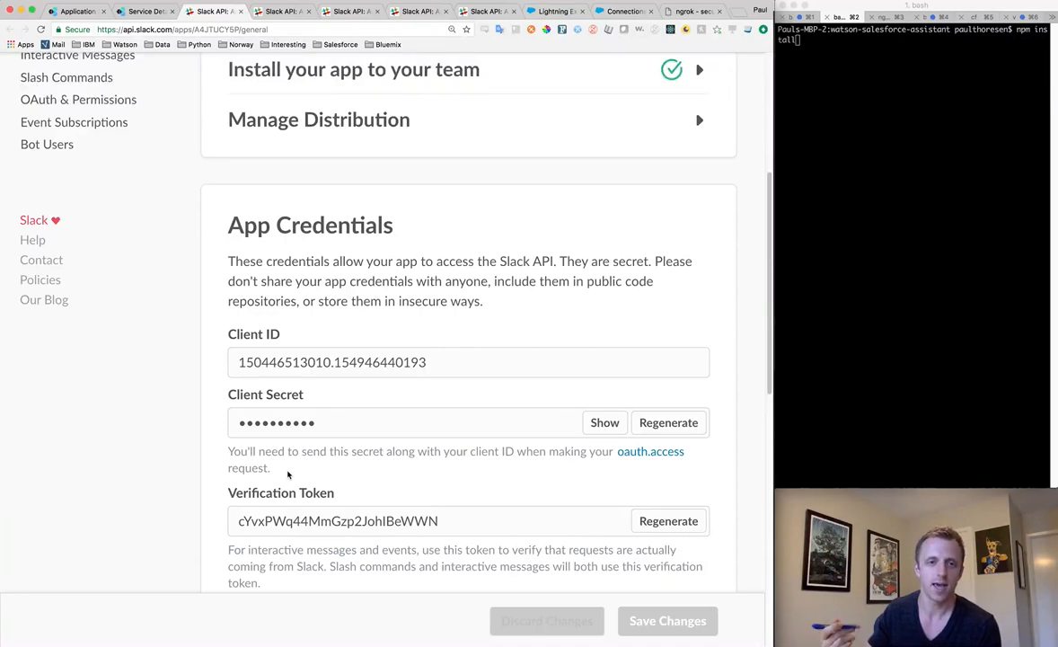
pyautogui.click(292, 515)
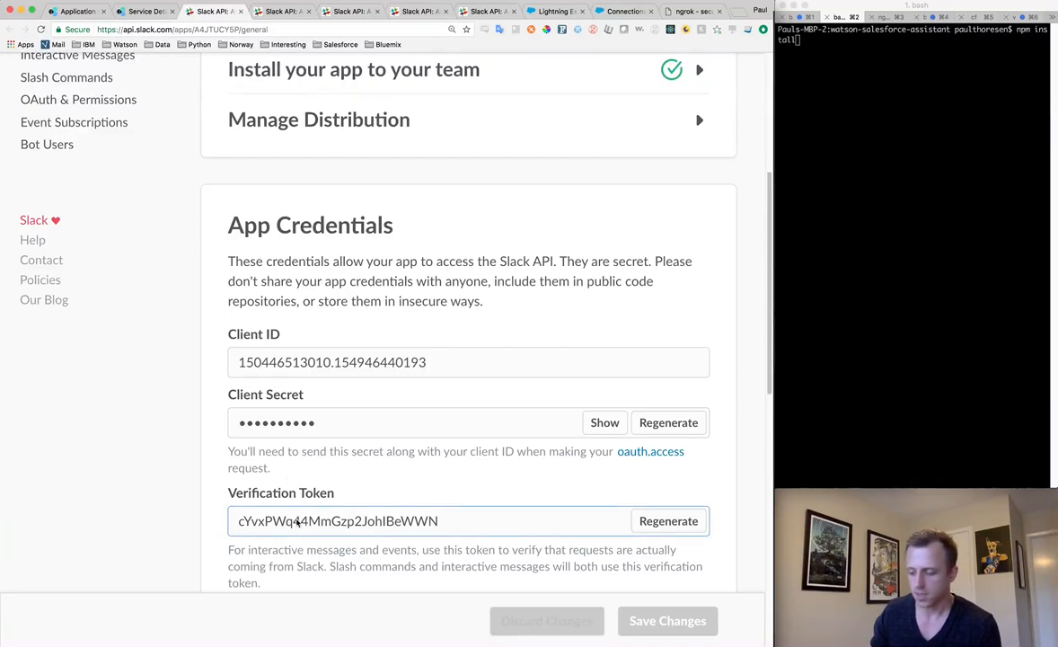
pyautogui.click(457, 483)
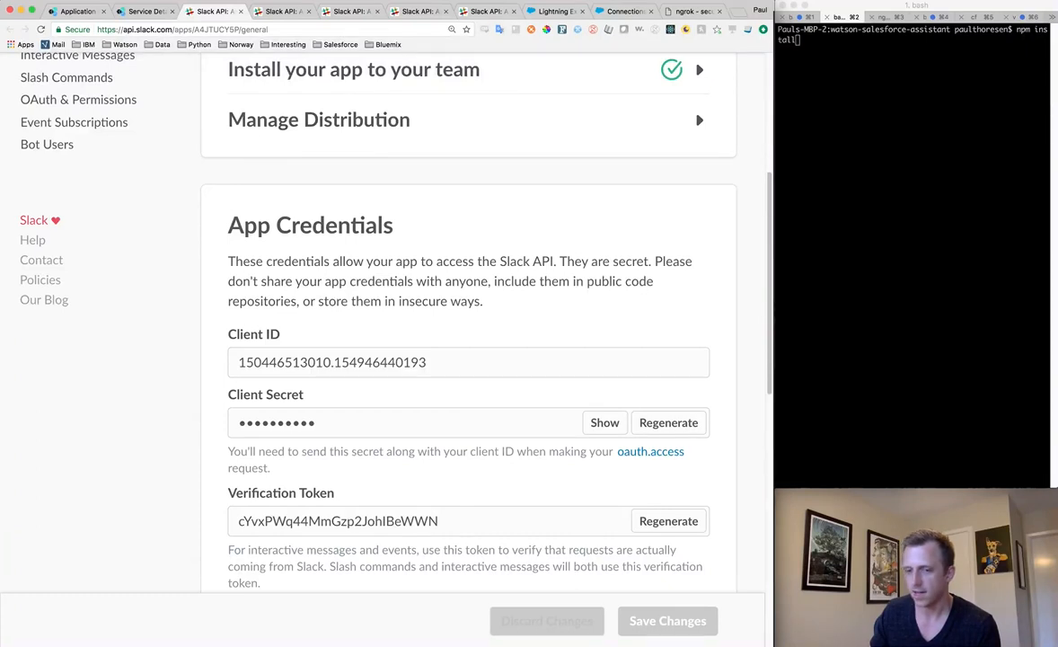
# Switch to the code editor and open manifest.yml.example after locating it among the project files.
pyautogui.press('super+Tab')
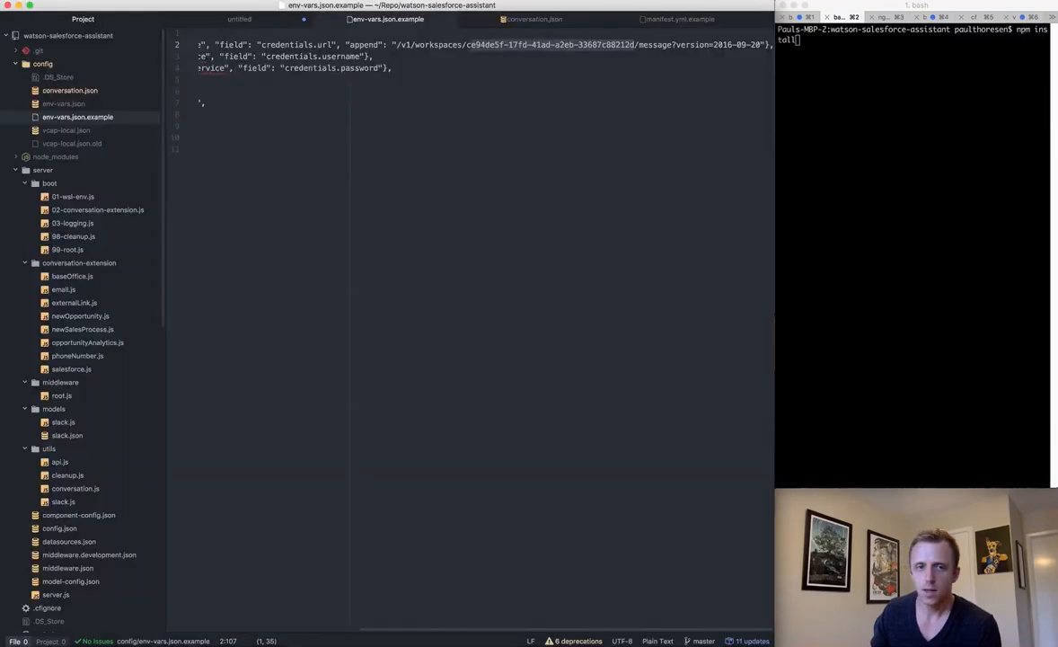
pyautogui.hscroll(-5, 534, 616)
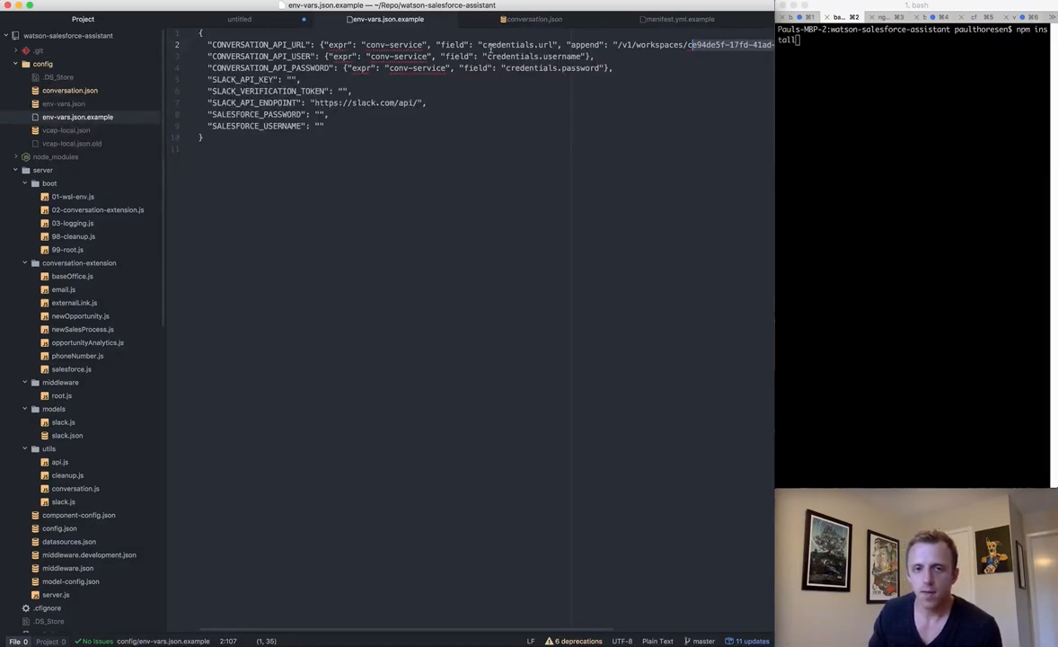
pyautogui.scroll(-5, 115, 400)
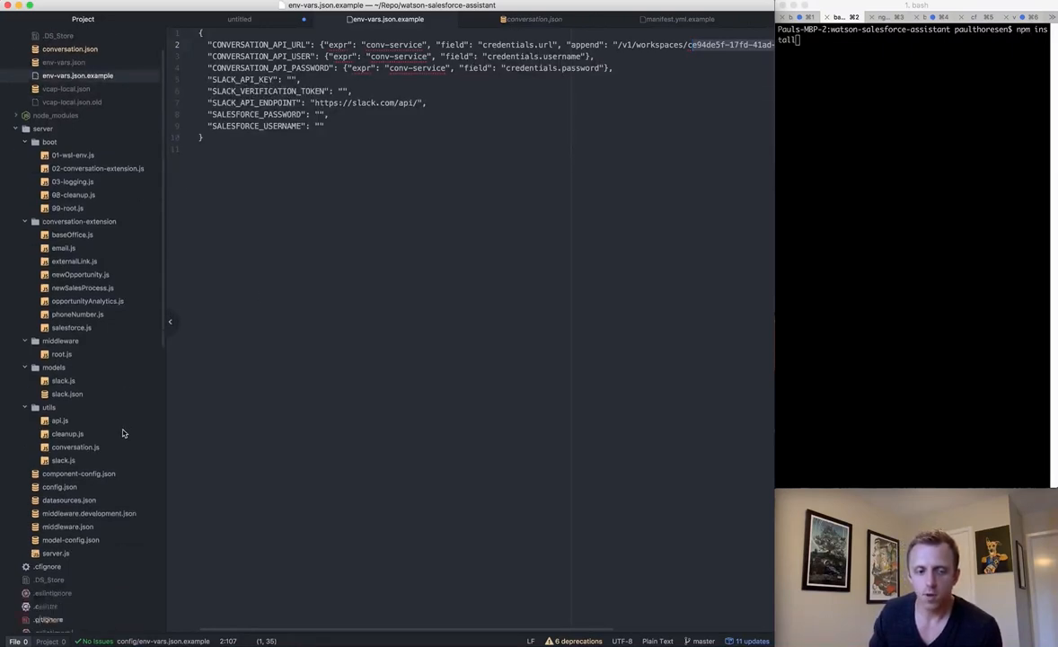
pyautogui.scroll(-6, 112, 449)
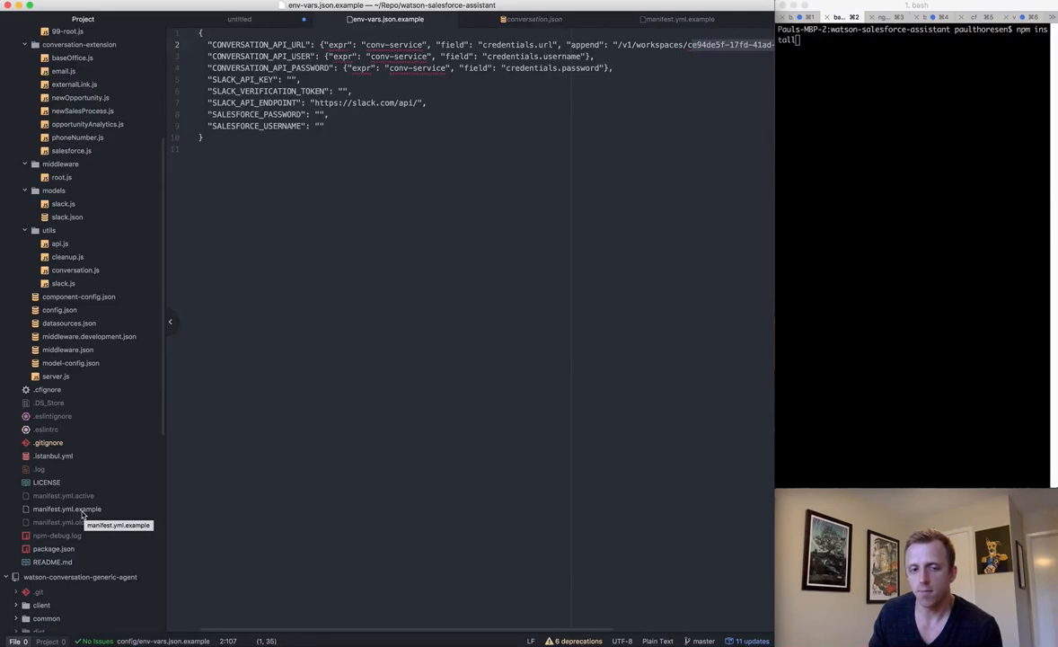
pyautogui.click(658, 24)
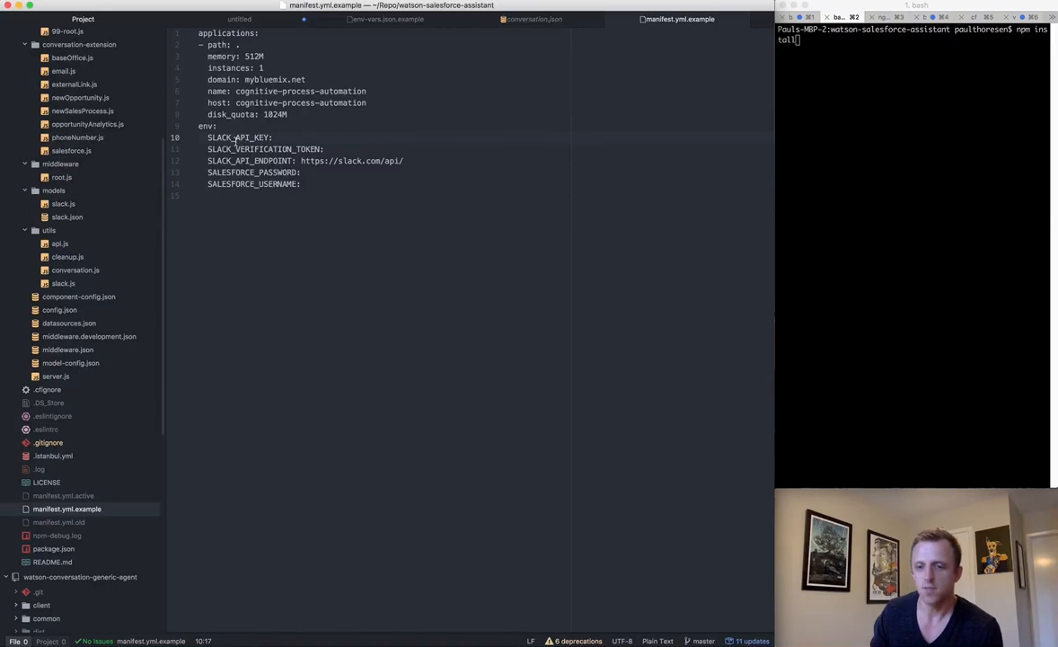
# Enter a placeholder verification token for SLACK_VERIFICATION_TOKEN in manifest.yml.example and select the application's name value.
pyautogui.click(332, 147)
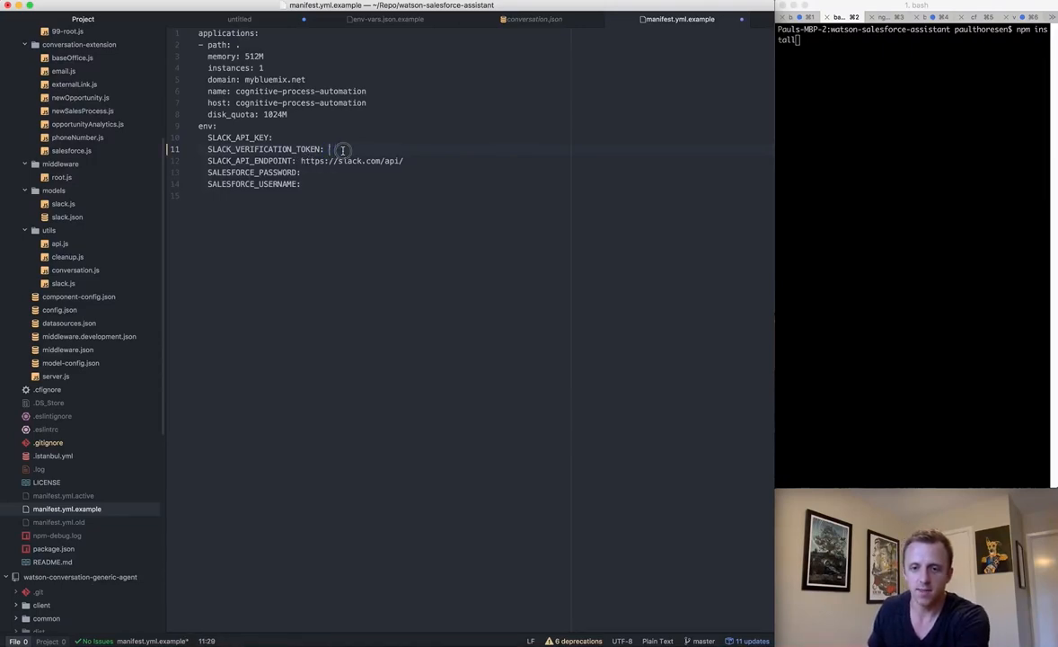
pyautogui.write('dfsfsefsefsdfsf')
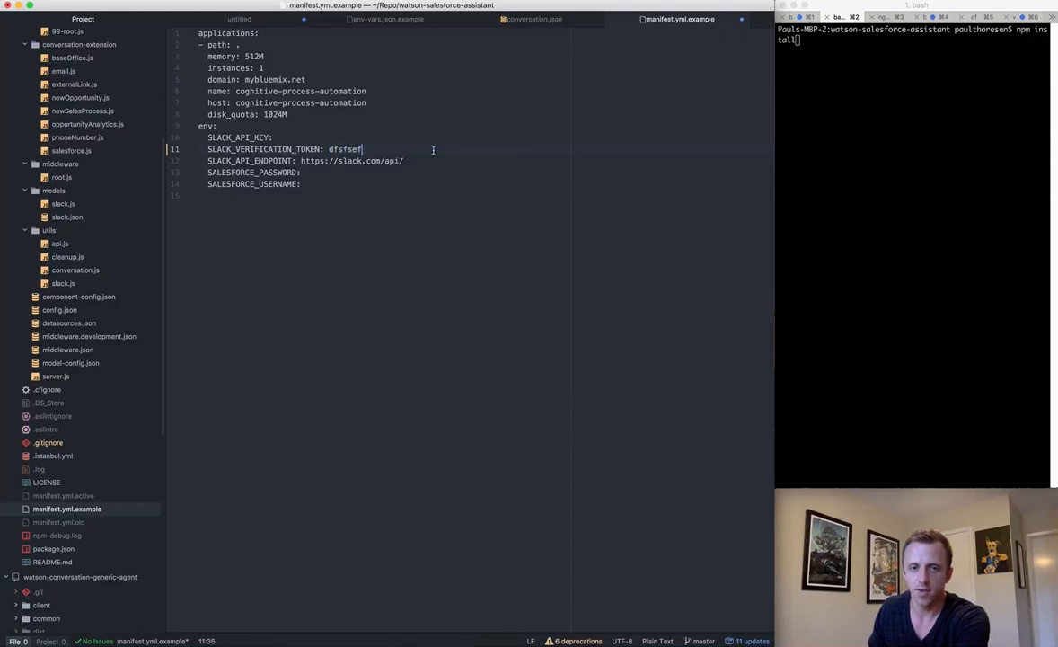
pyautogui.doubleClick(385, 148)
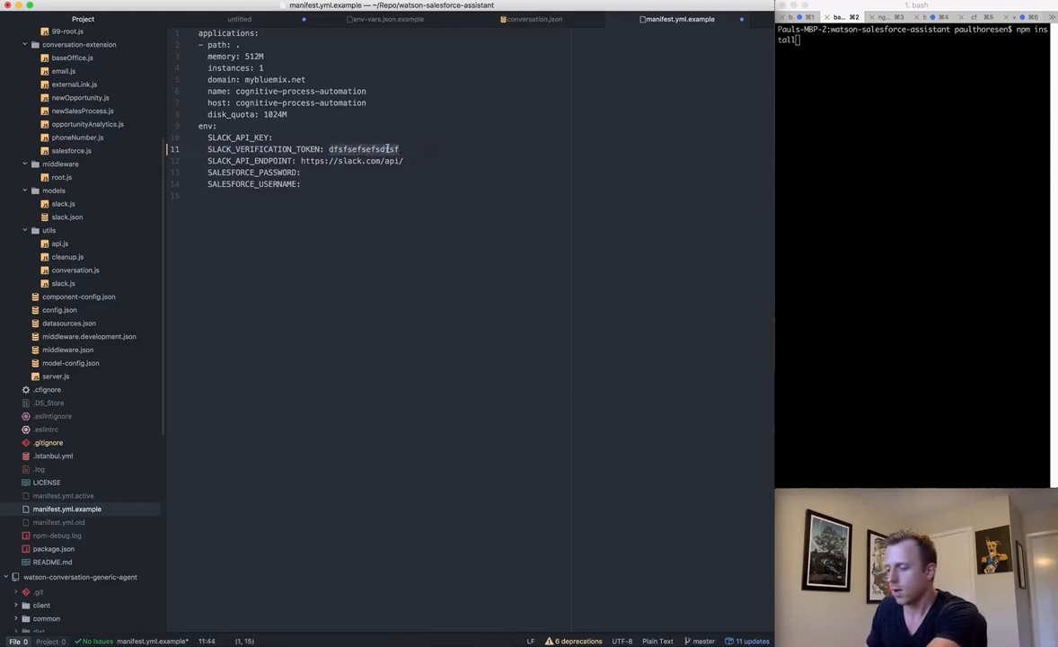
pyautogui.press('BackSpace')
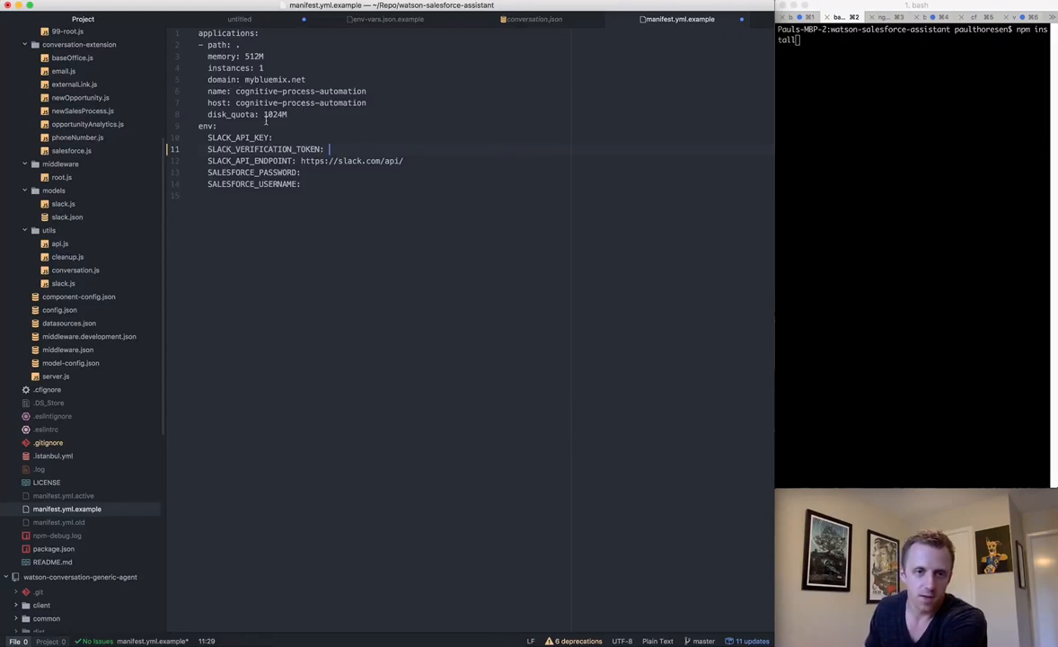
pyautogui.write('fgdgdrgdfgdrg')
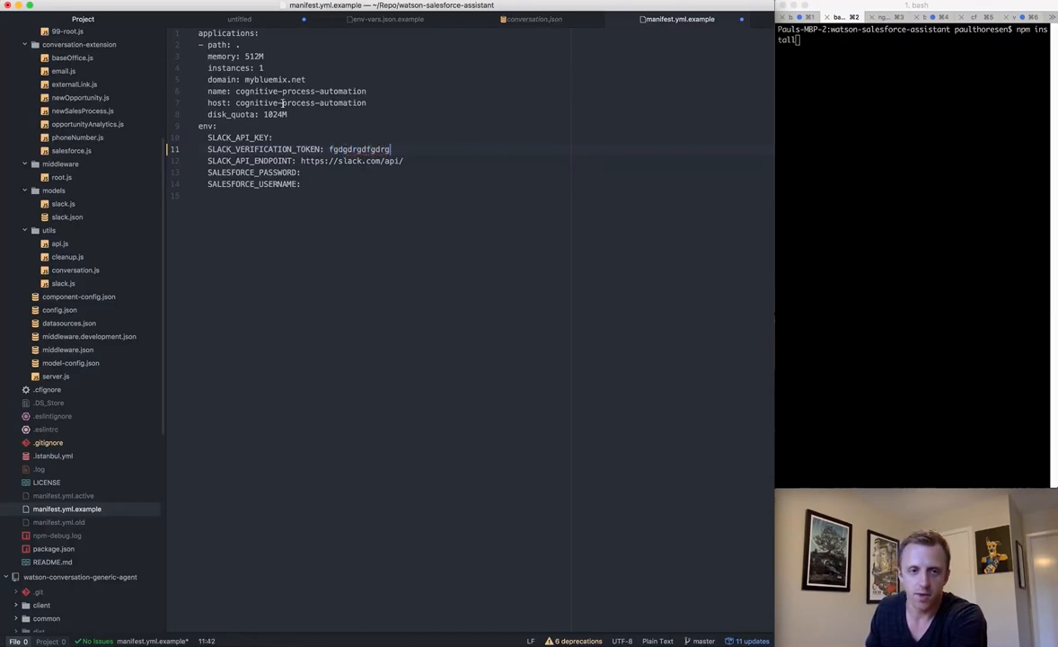
pyautogui.click(240, 91)
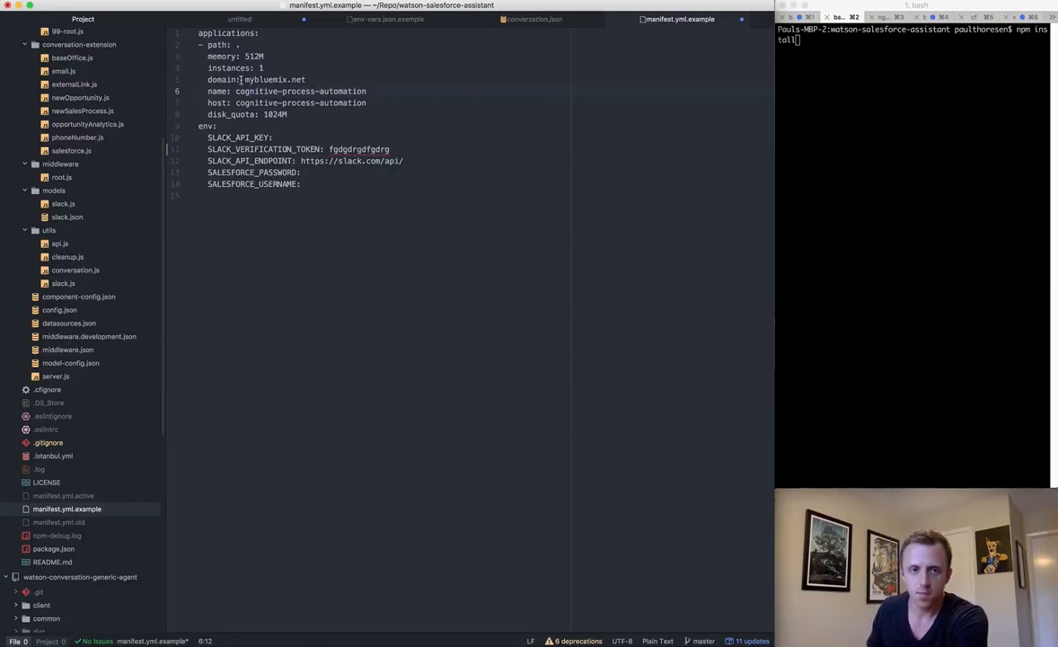
pyautogui.moveTo(235, 90); pyautogui.dragTo(366, 92)
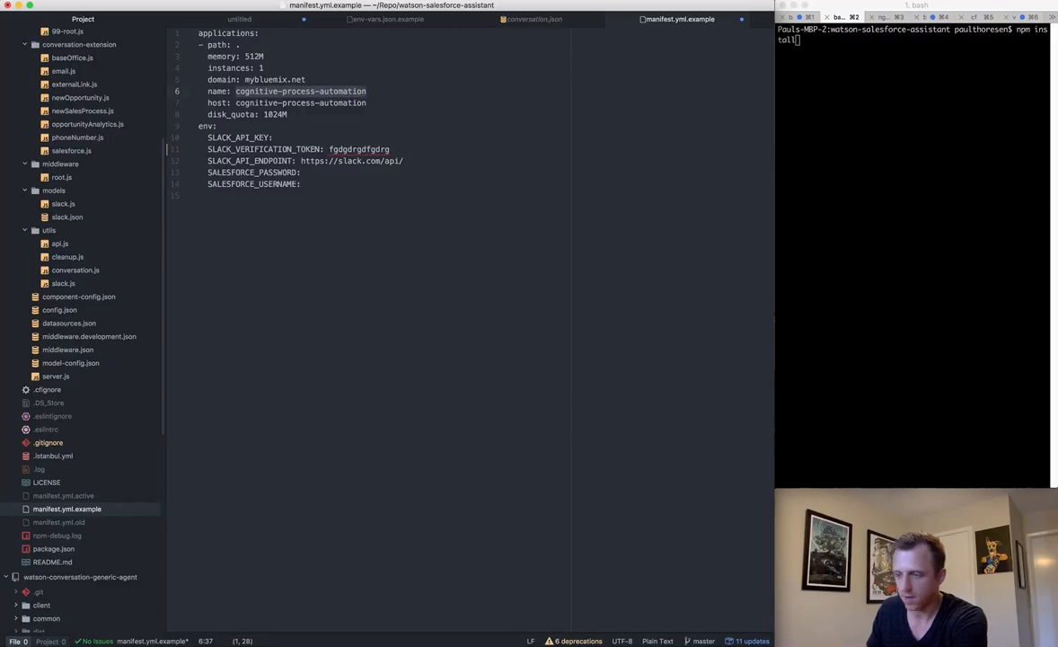
# Switch to the browser, open the Slack app's OAuth & Permissions page and close the developer tools.
pyautogui.press('super+Tab')
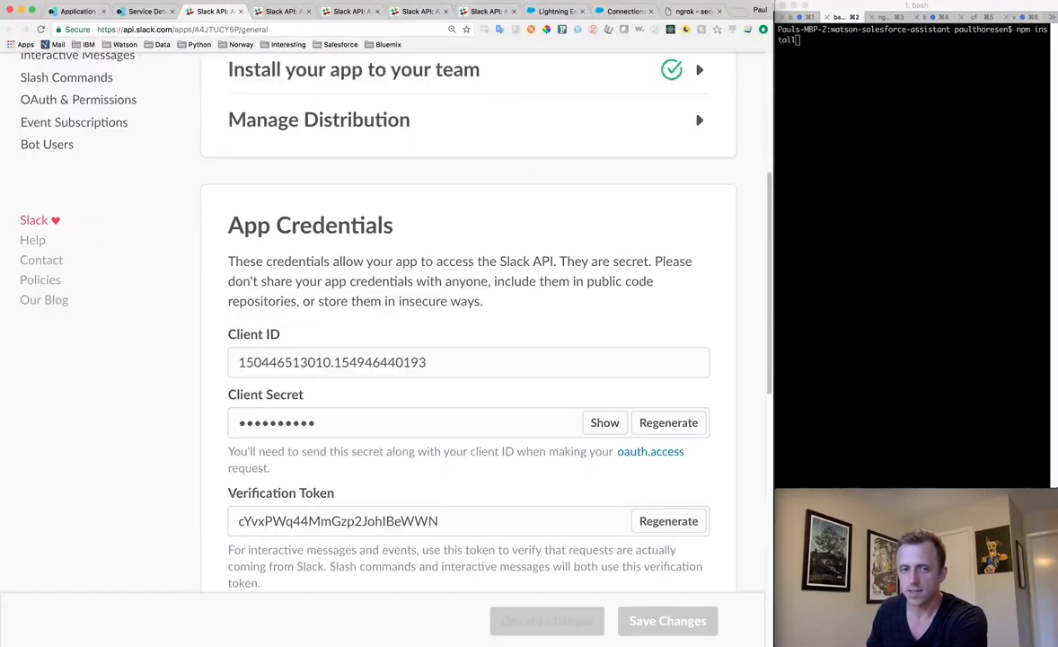
pyautogui.scroll(5, 627, 540)
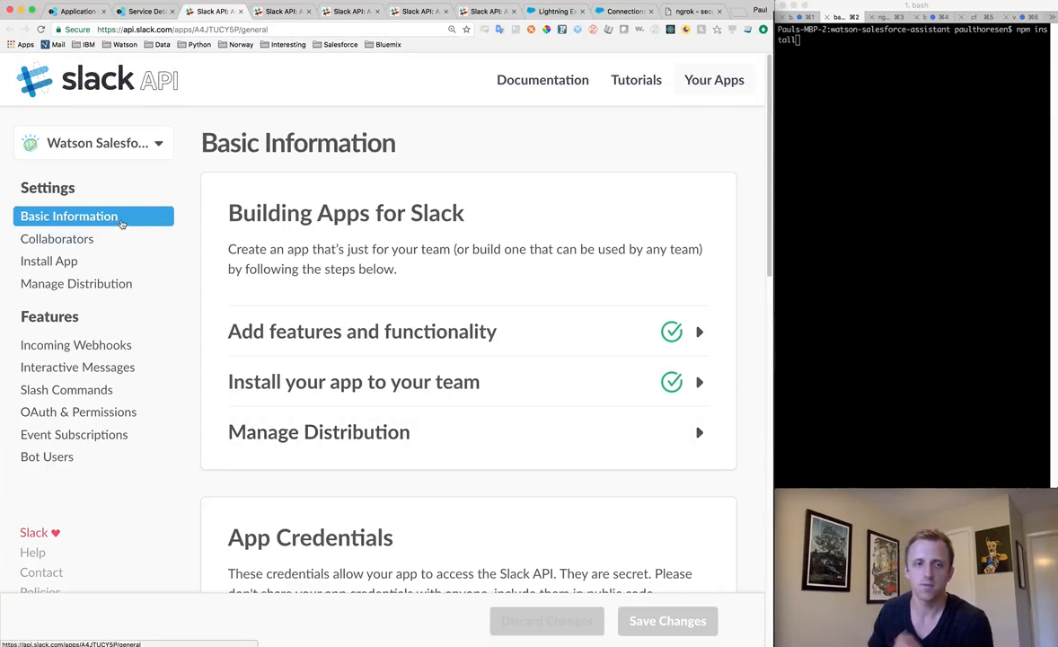
pyautogui.click(278, 10)
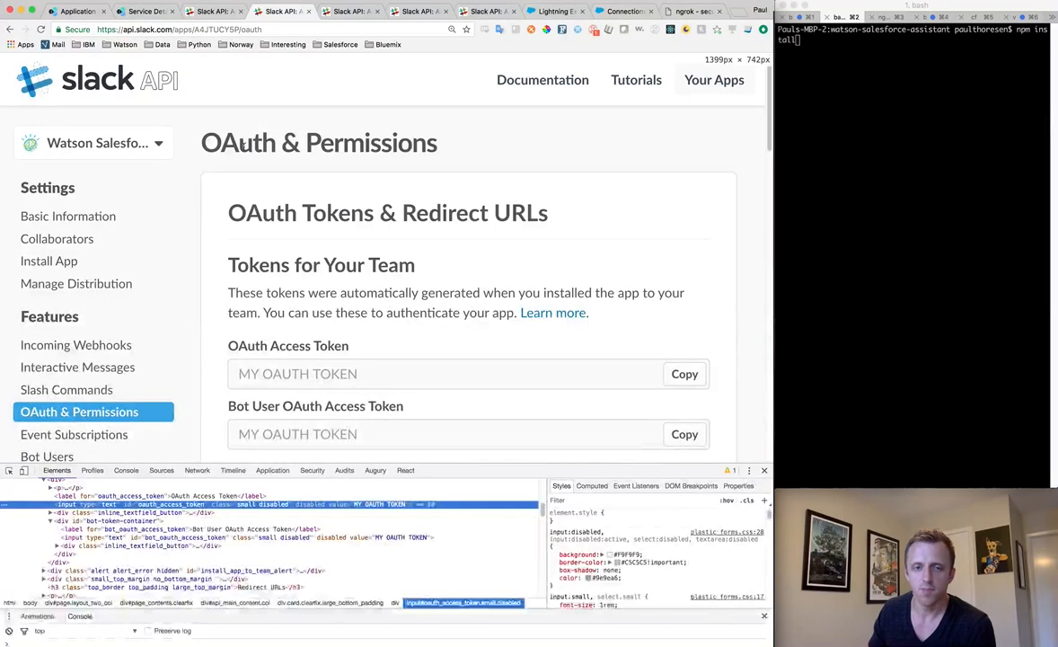
pyautogui.click(764, 471)
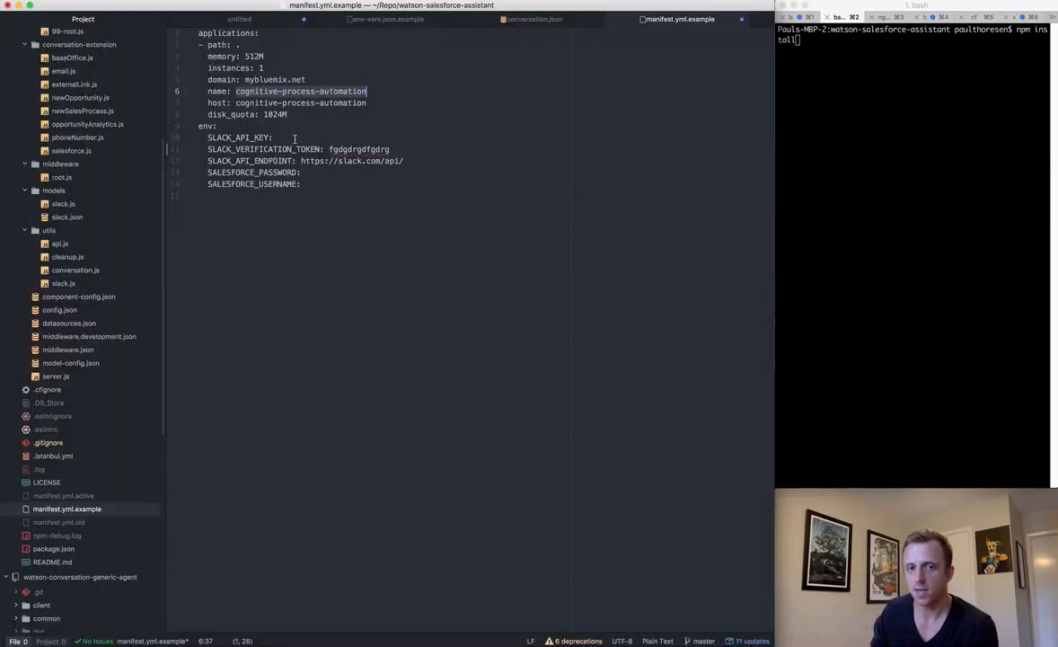
# Return to the code editor, enter a placeholder API key for SLACK_API_KEY in manifest.yml.example, and bring up env-vars.json.example.
pyautogui.click(294, 138)
pyautogui.write('sdfsddsfdsf')
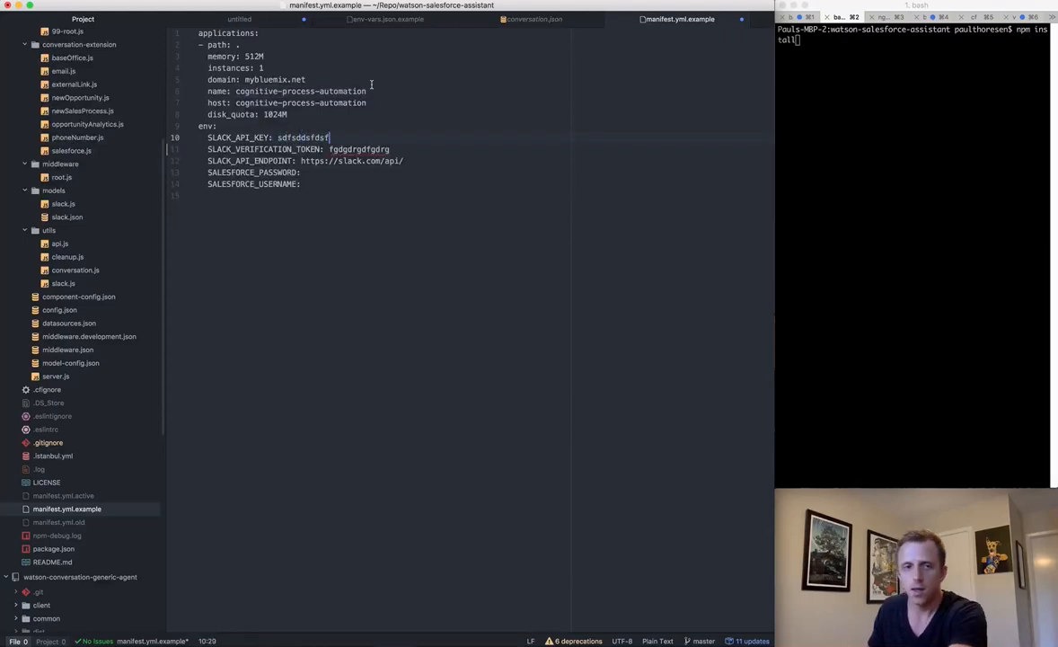
pyautogui.write('sdfdfs')
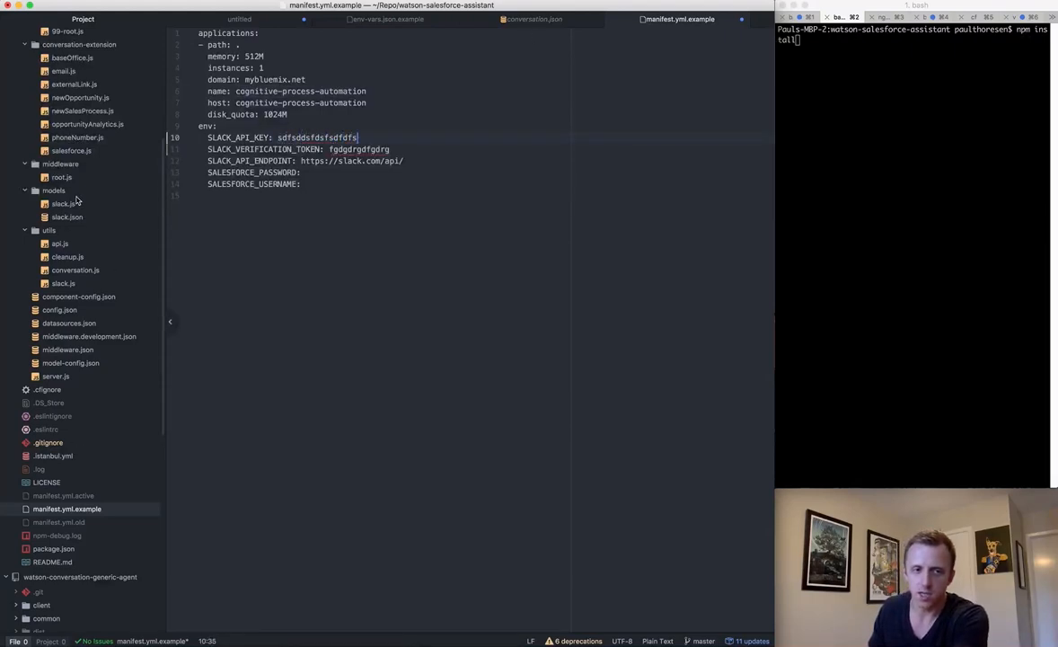
pyautogui.scroll(5, 77, 201)
pyautogui.click(355, 20)
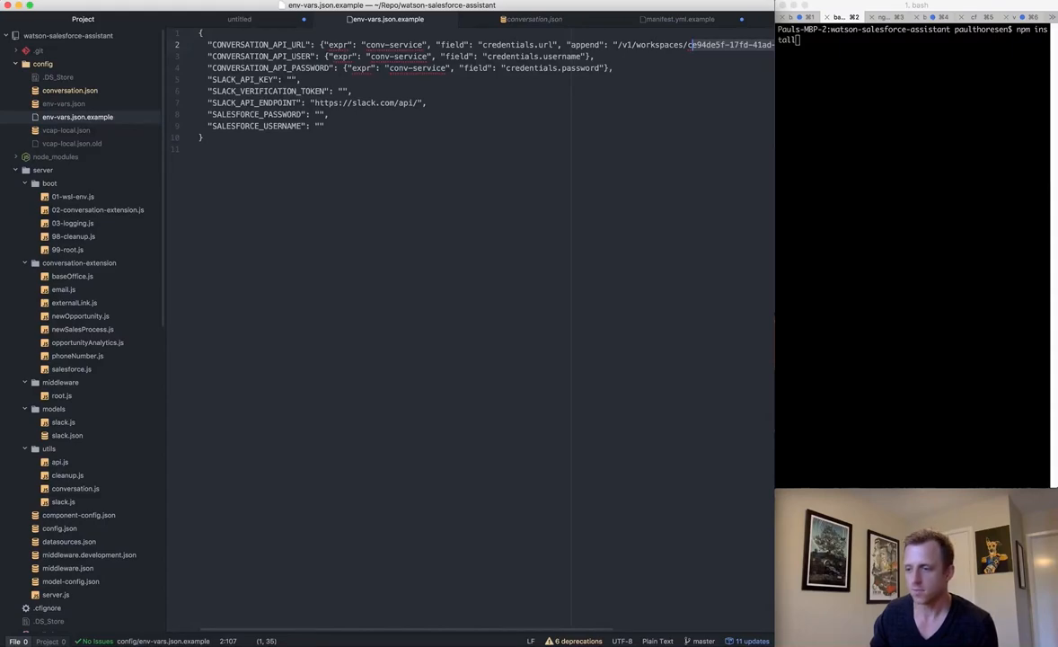
# Switch to the browser and review the Redirect URLs and Permission Scopes sections of the OAuth & Permissions page.
pyautogui.press('super+Tab')
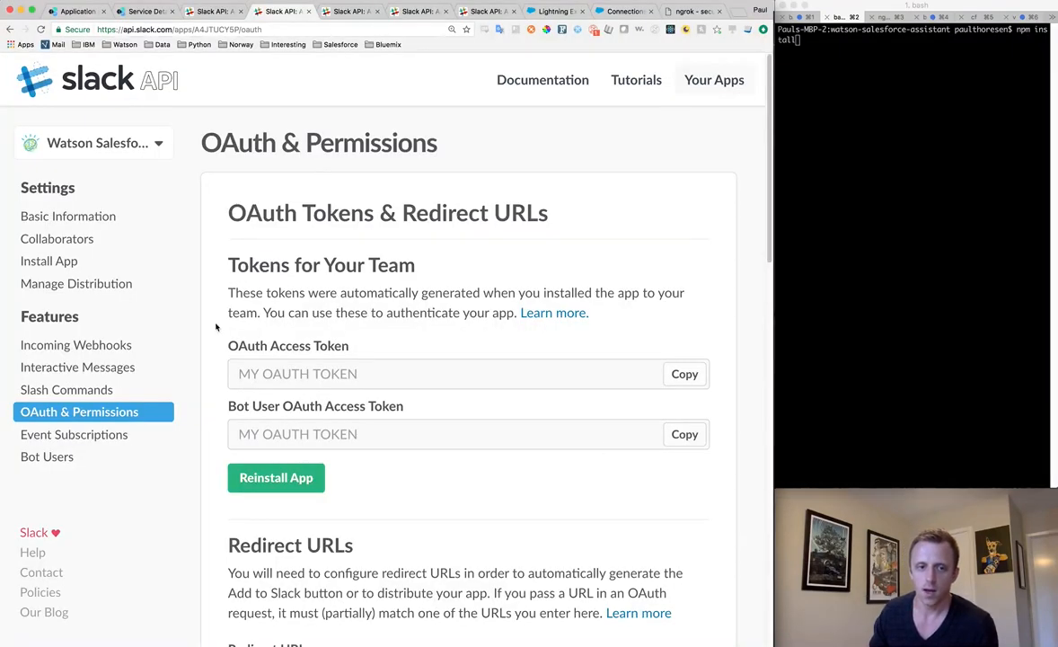
pyautogui.scroll(-2, 477, 379)
pyautogui.scroll(-10, 476, 379)
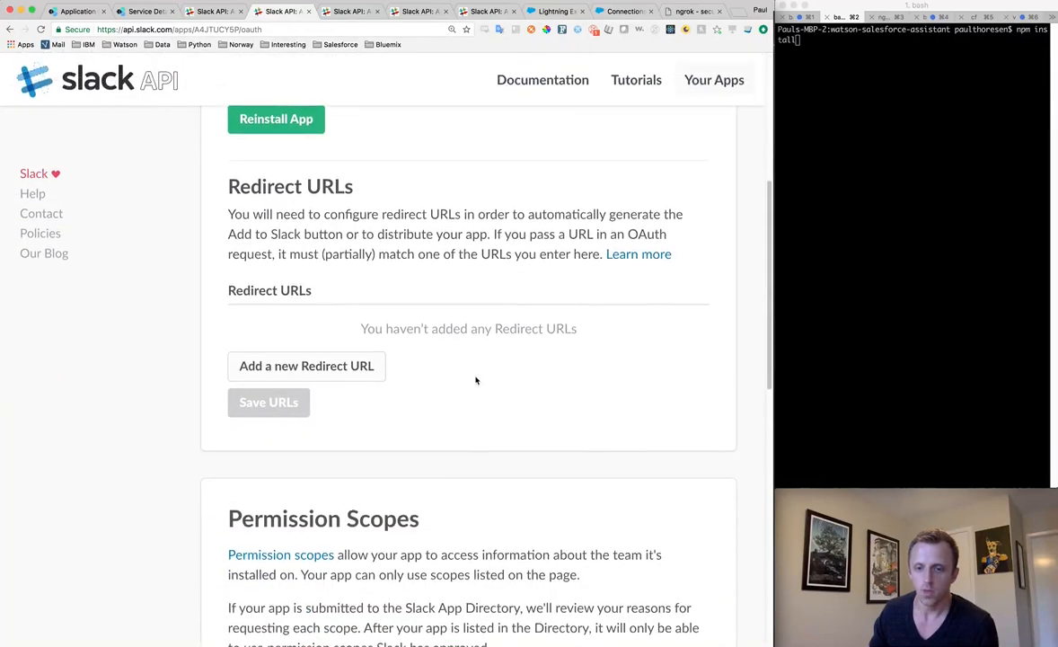
pyautogui.scroll(-4, 476, 383)
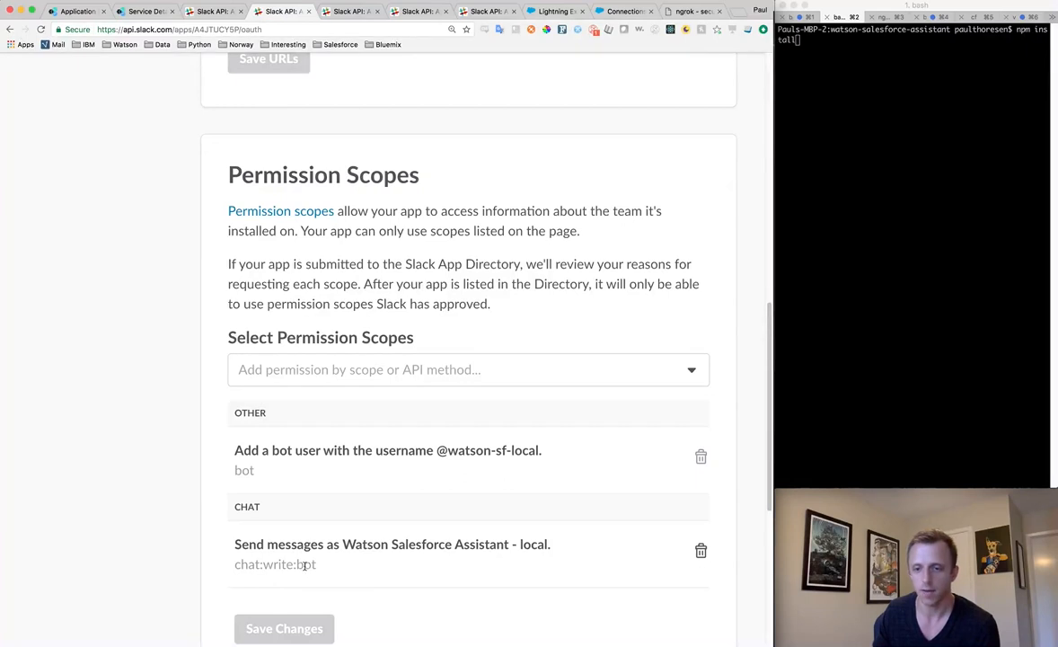
# Open the Slack app's Event Subscriptions page and examine the Enable Events request URL and the team event settings.
pyautogui.click(341, 13)
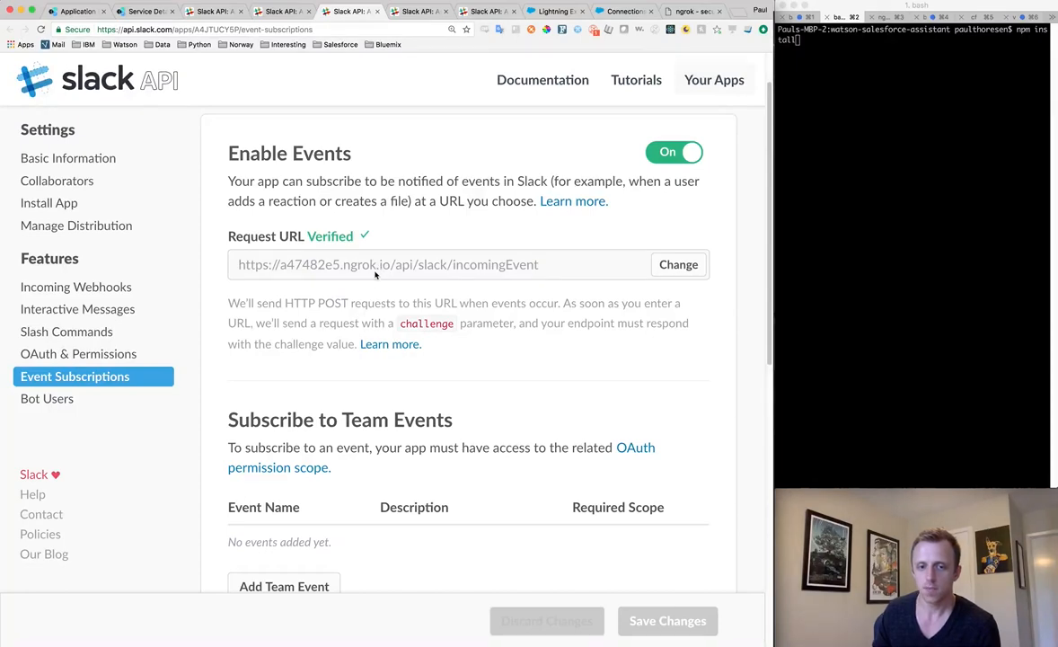
pyautogui.scroll(-4, 372, 276)
pyautogui.scroll(2, 360, 279)
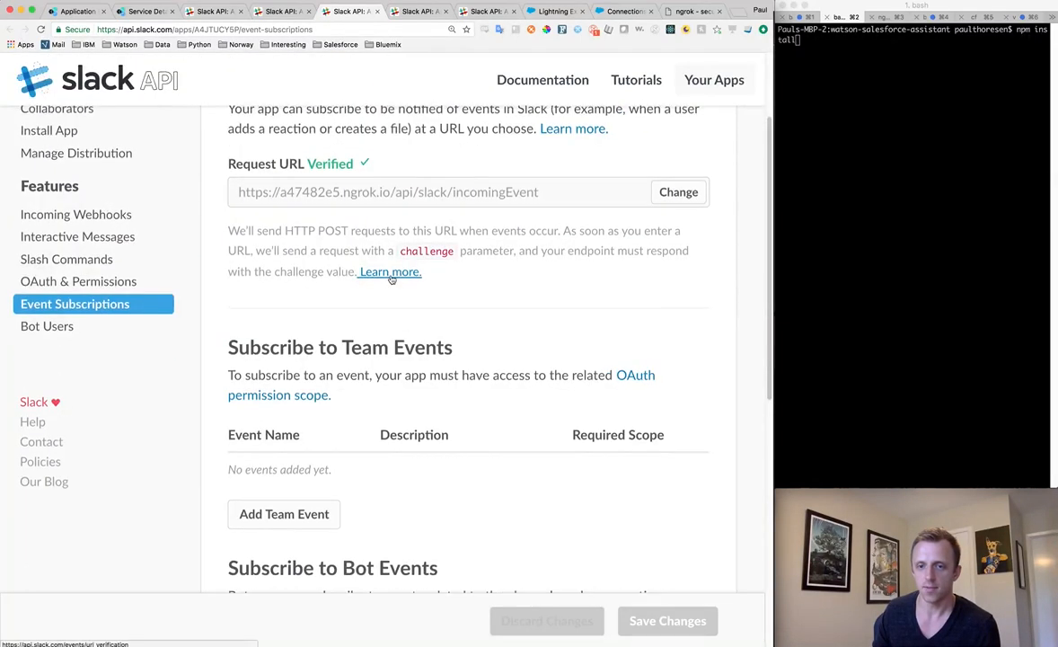
pyautogui.scroll(1, 391, 278)
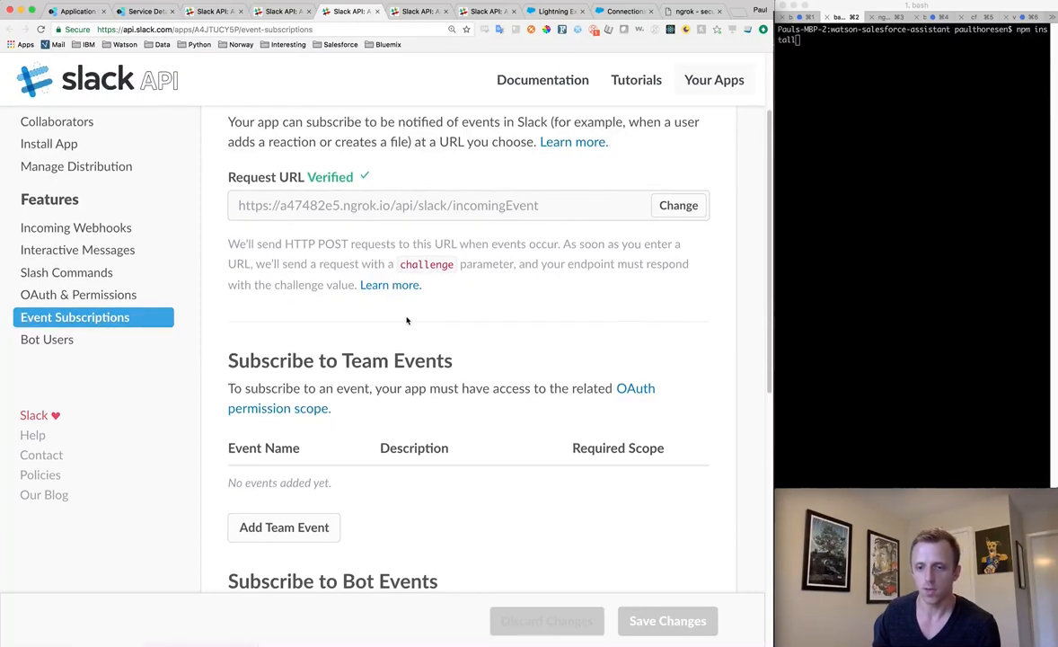
pyautogui.scroll(1, 404, 315)
pyautogui.scroll(1, 335, 190)
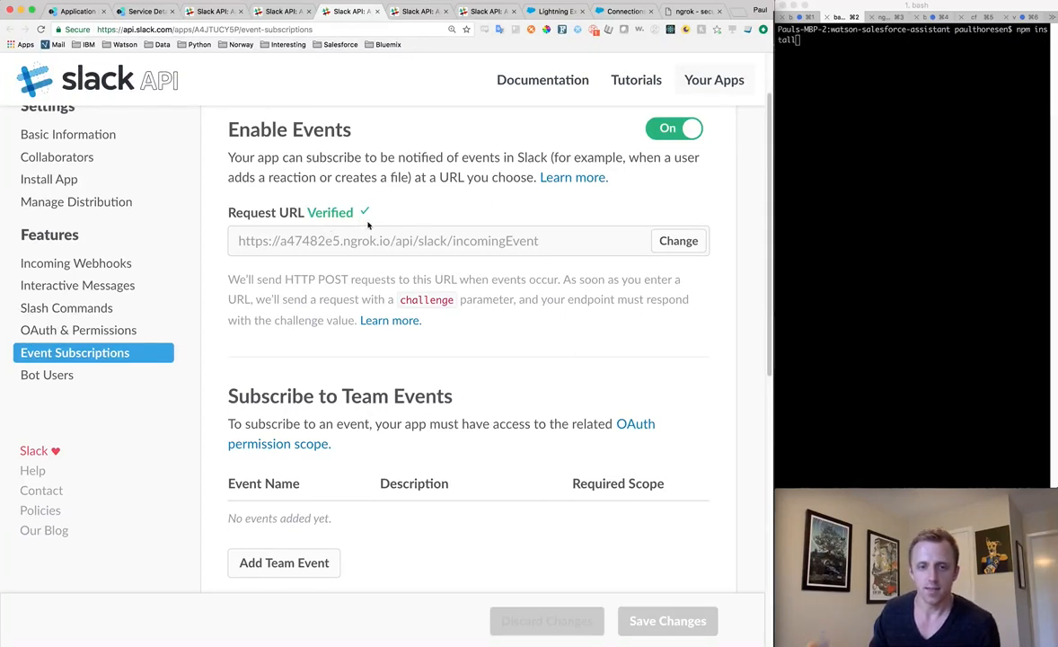
pyautogui.scroll(-1, 368, 225)
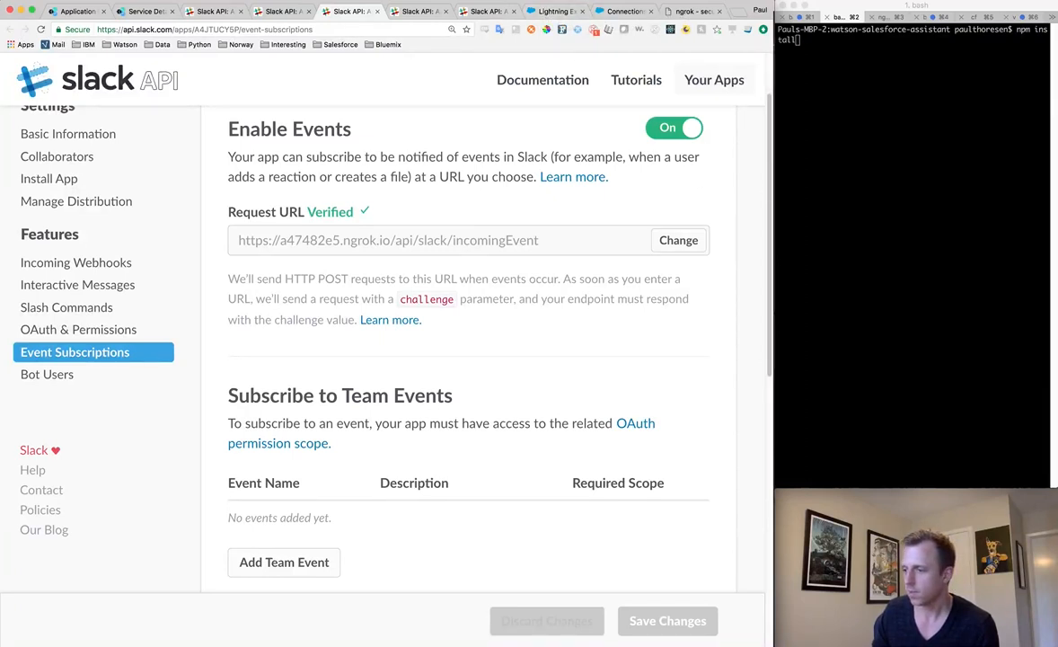
# Return to env-vars.json.example in the code editor and enter a placeholder Salesforce password with a token appended for SALESFORCE_PASSWORD.
pyautogui.press('super+Tab')
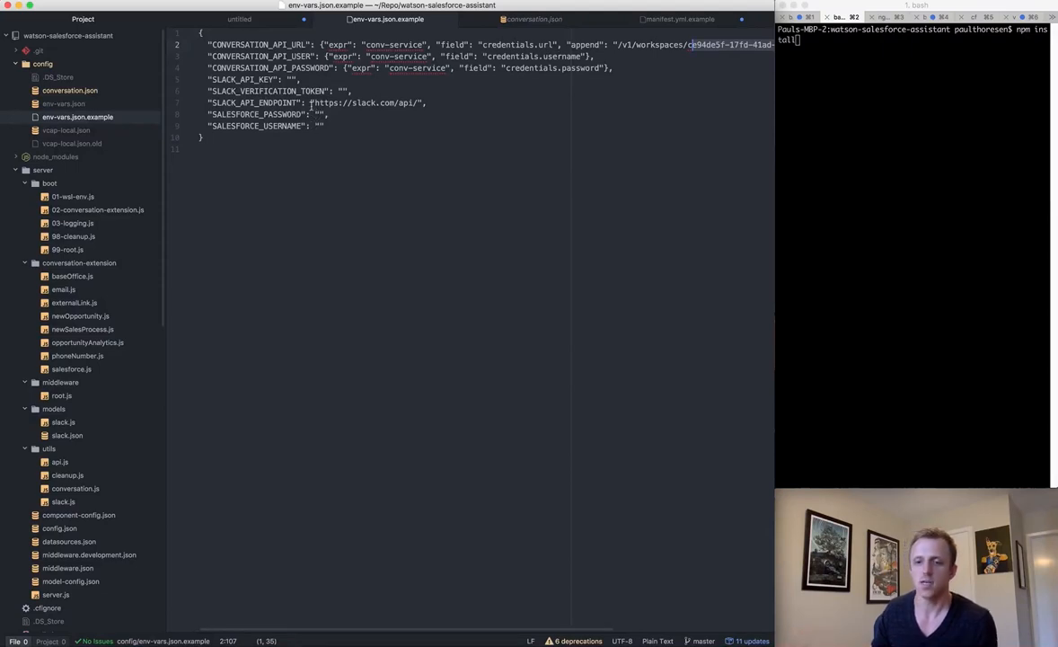
pyautogui.click(426, 114)
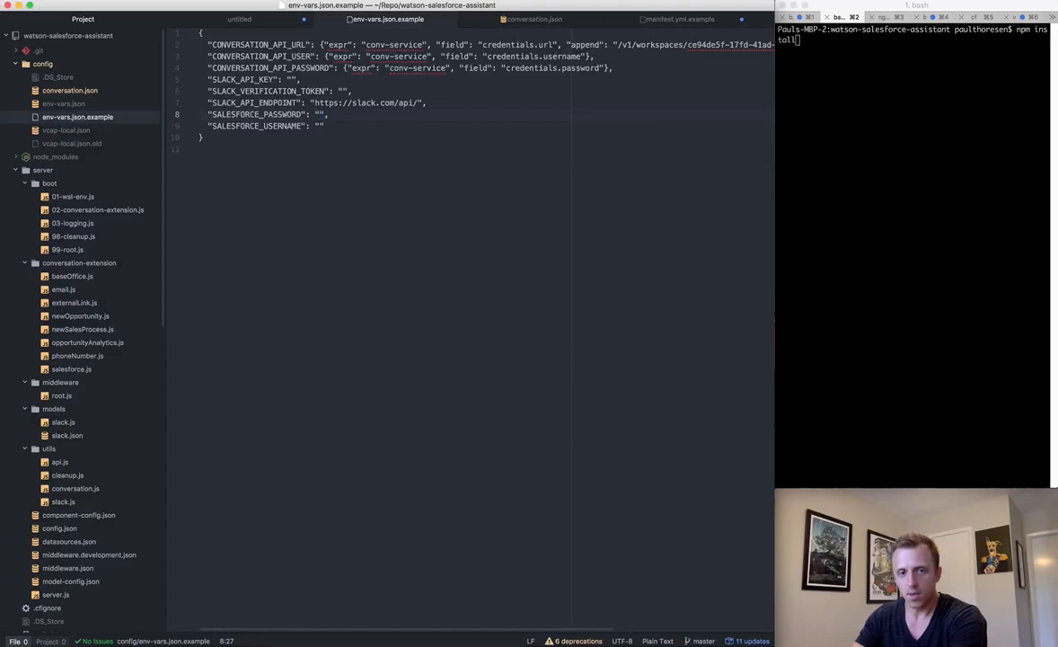
pyautogui.write('mypassword')
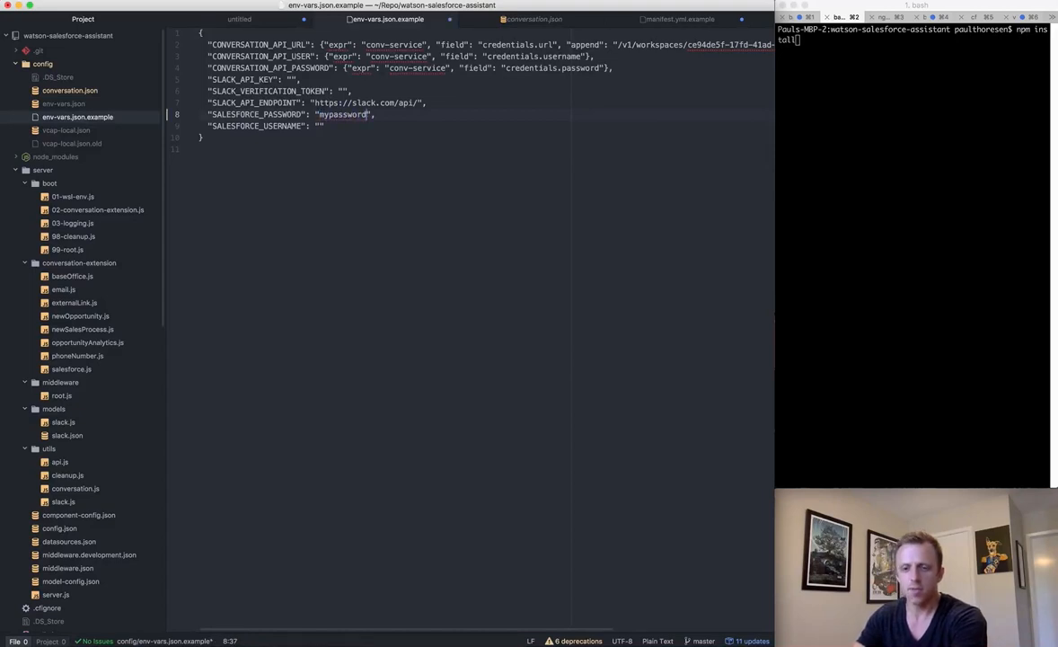
pyautogui.write('SFESDFESDSGSFSF')
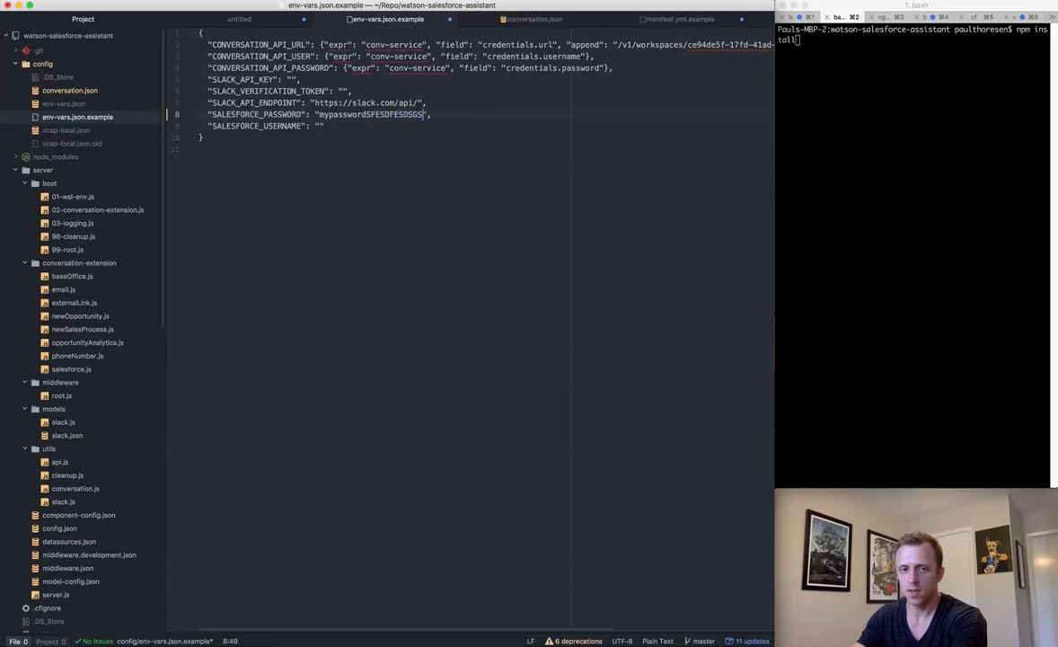
# Finish the placeholder security token in SALESFORCE_PASSWORD, and switch to the browser to view the Salesforce Connections settings.
pyautogui.write('ESFSCSEFSDF')
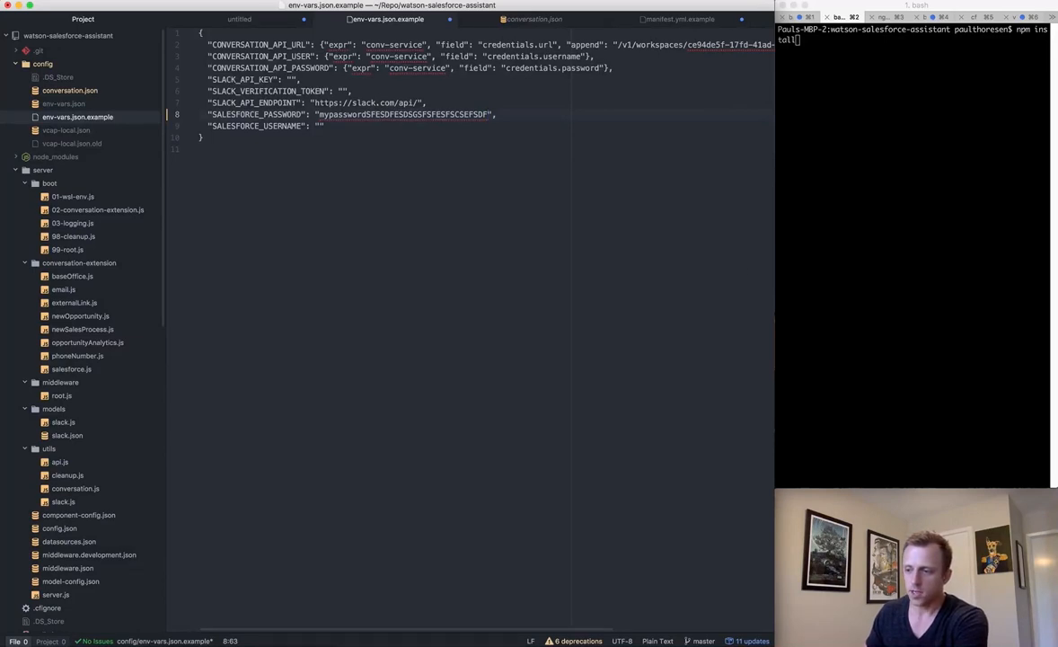
pyautogui.press('super+Tab')
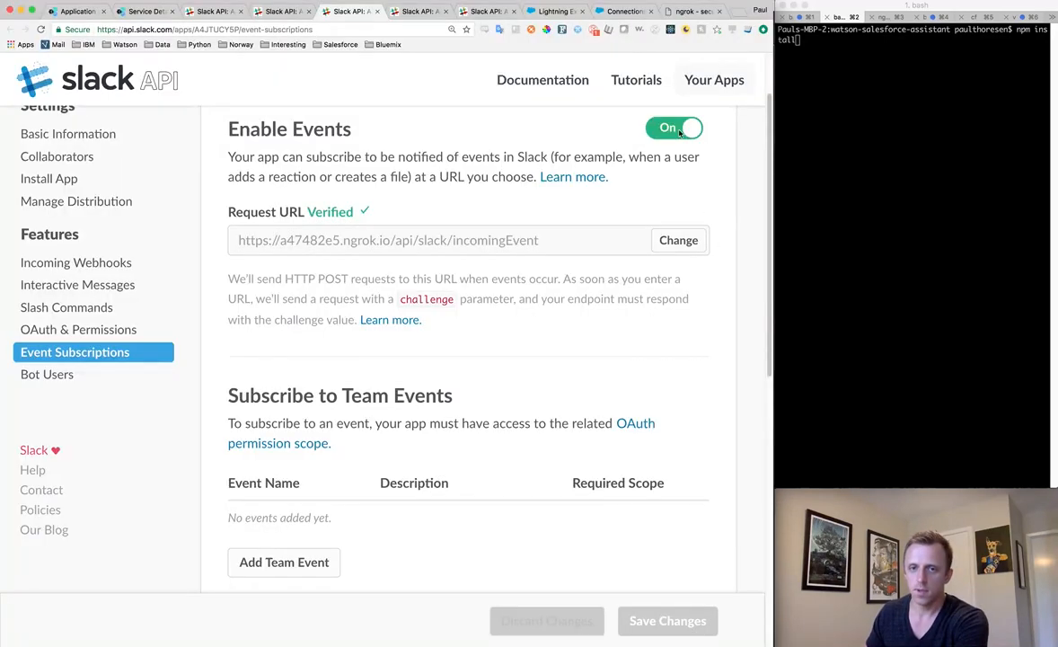
pyautogui.click(620, 11)
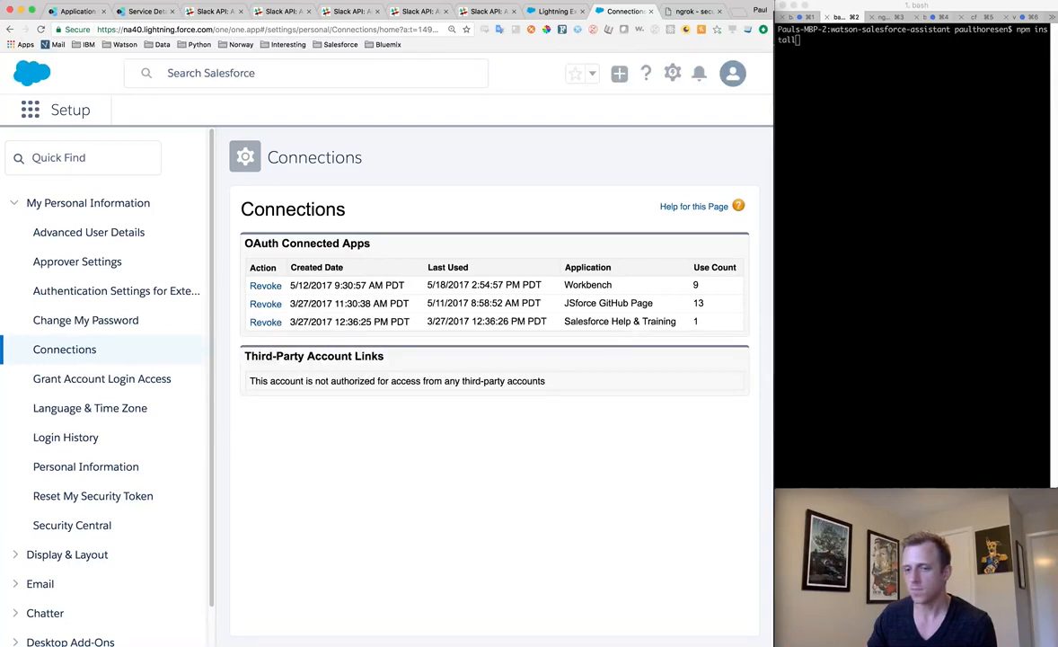
# Return to the code editor, clear the SALESFORCE_PASSWORD value in env-vars.json.example, and save the file.
pyautogui.press('super+Tab')
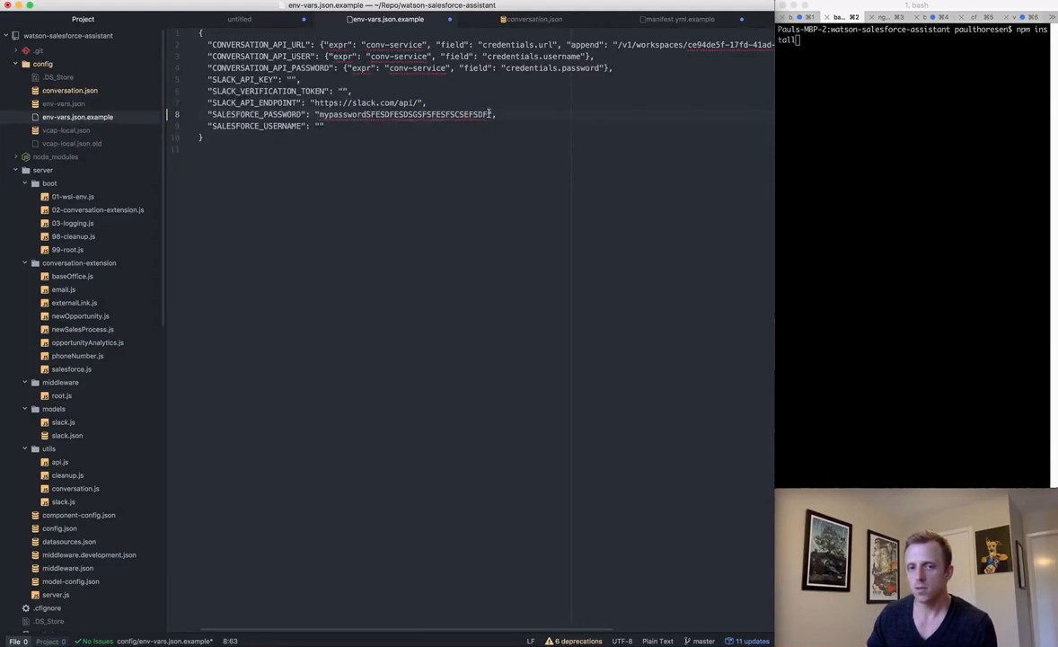
pyautogui.moveTo(490, 114); pyautogui.dragTo(318, 114)
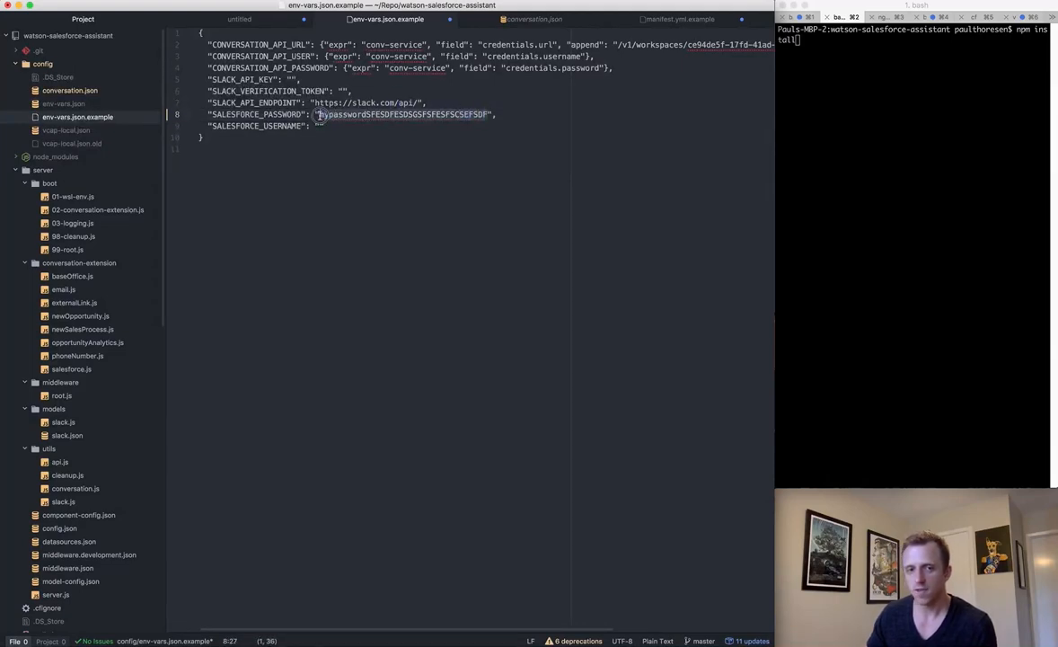
pyautogui.press('BackSpace')
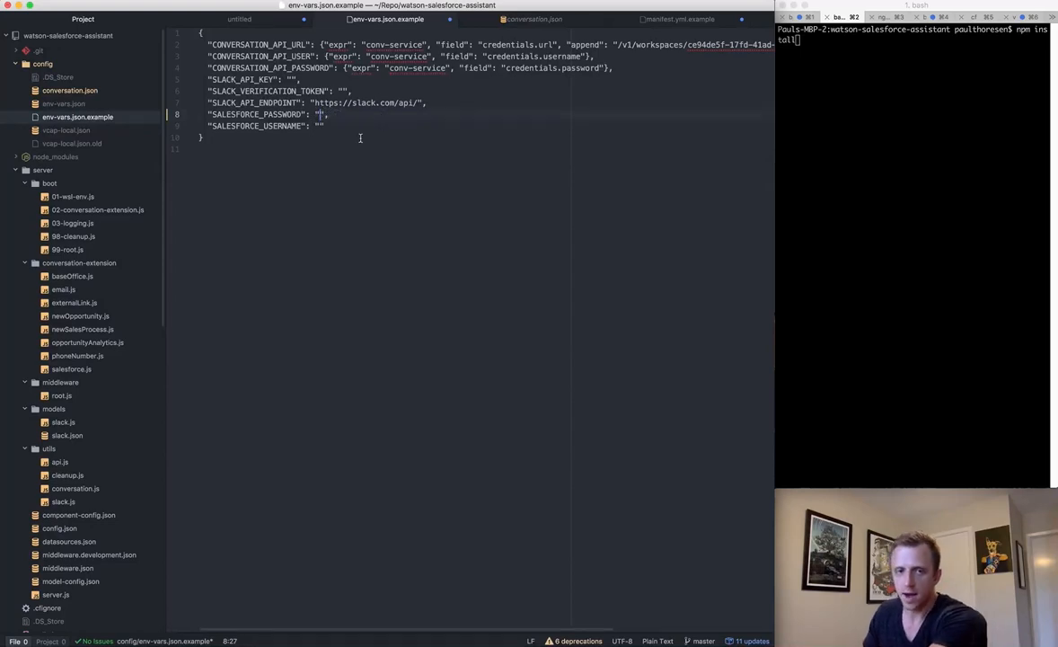
pyautogui.click(321, 126)
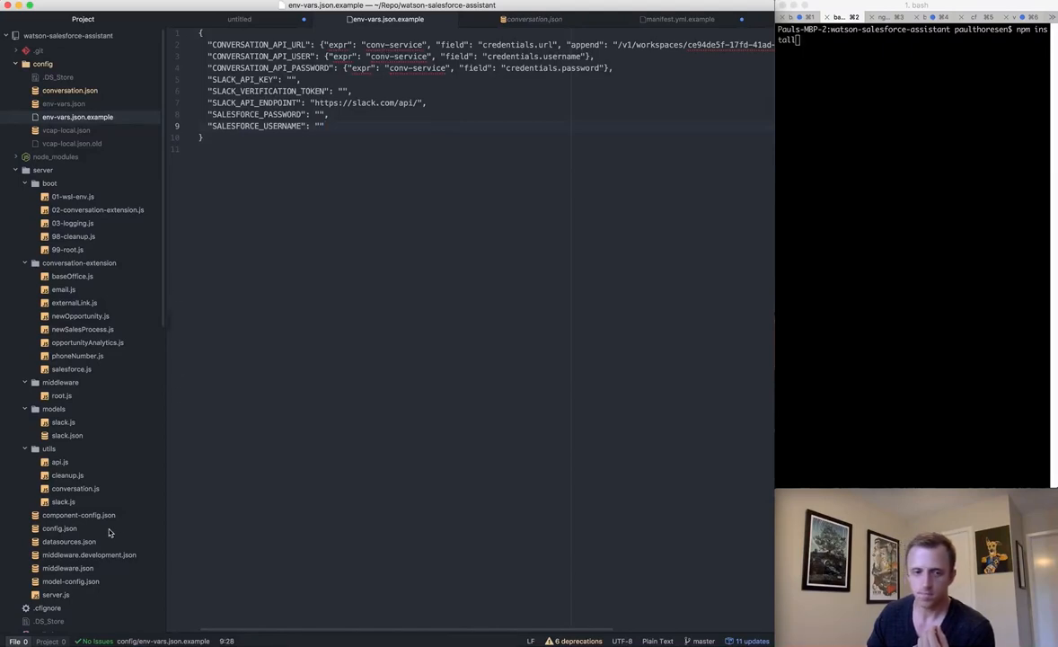
# Open manifest.yml.example, clear the placeholder values of SLACK_API_KEY and SLACK_VERIFICATION_TOKEN, and save the file.
pyautogui.scroll(-5, 69, 562)
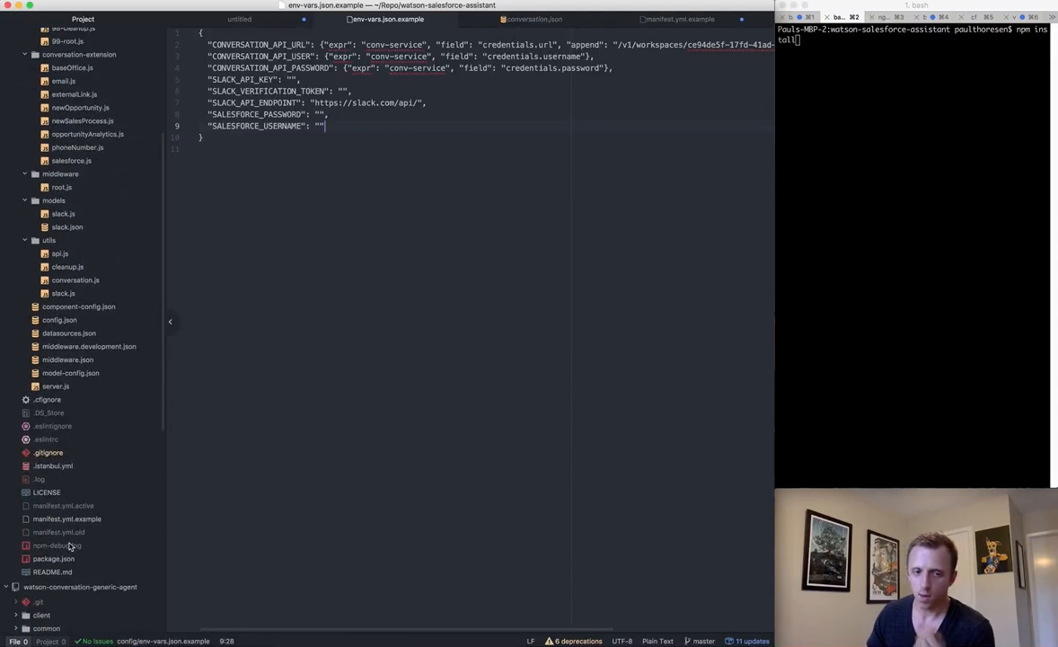
pyautogui.click(75, 521)
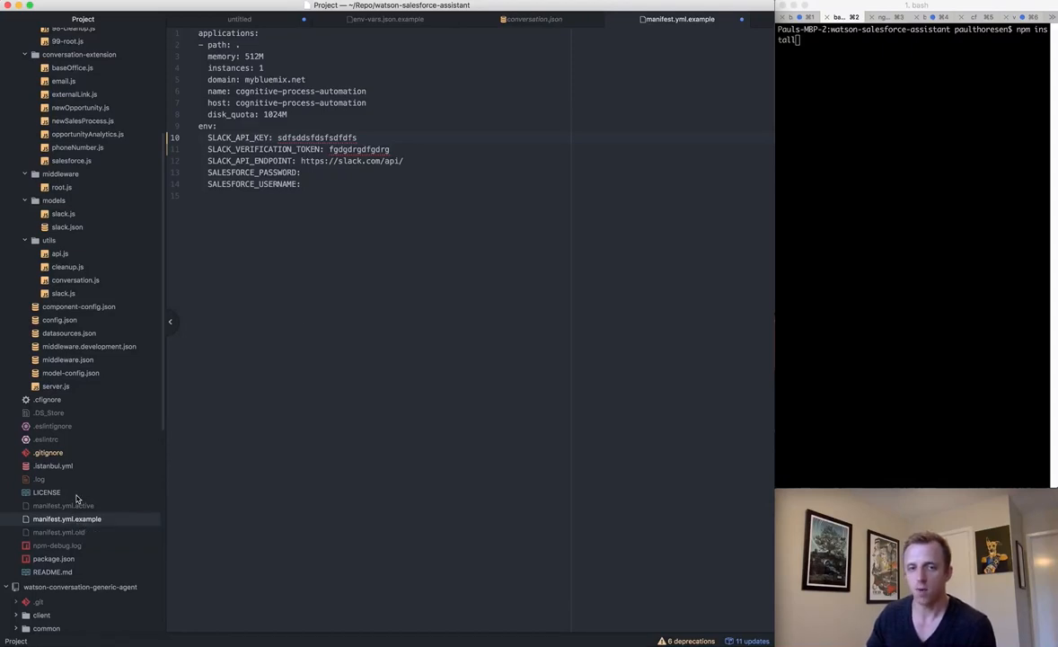
pyautogui.doubleClick(309, 137)
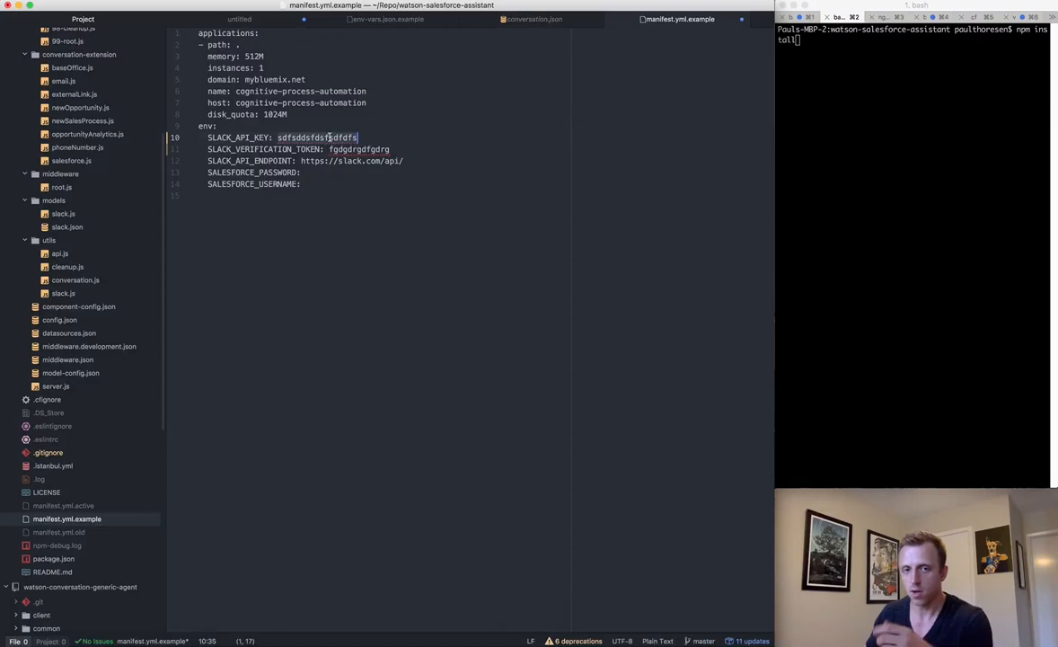
pyautogui.press('BackSpace')
pyautogui.doubleClick(346, 150)
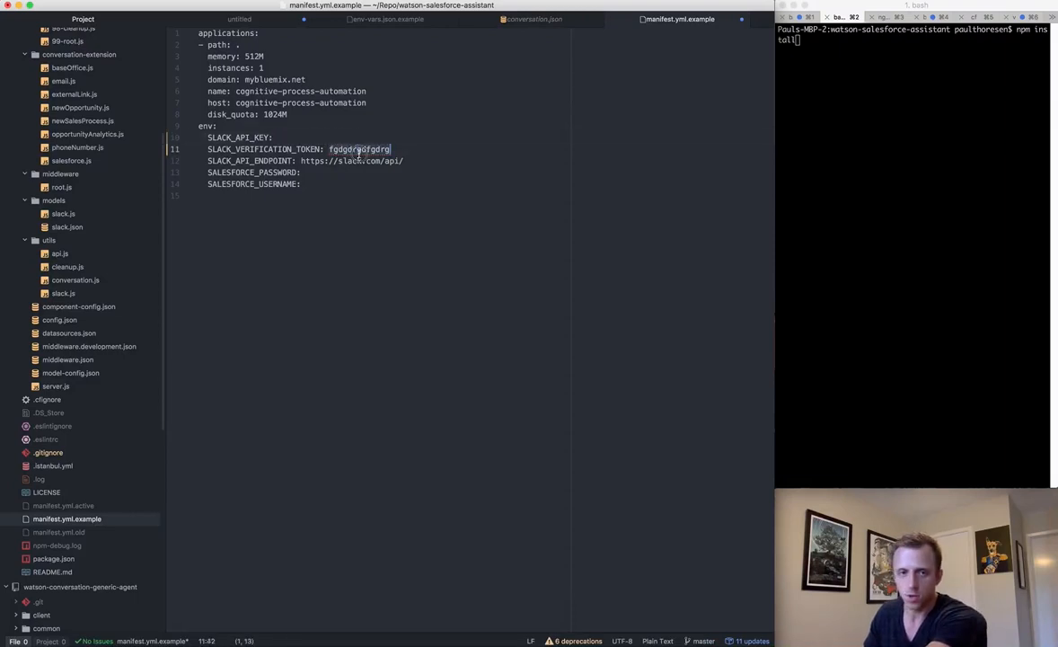
pyautogui.press('BackSpace')
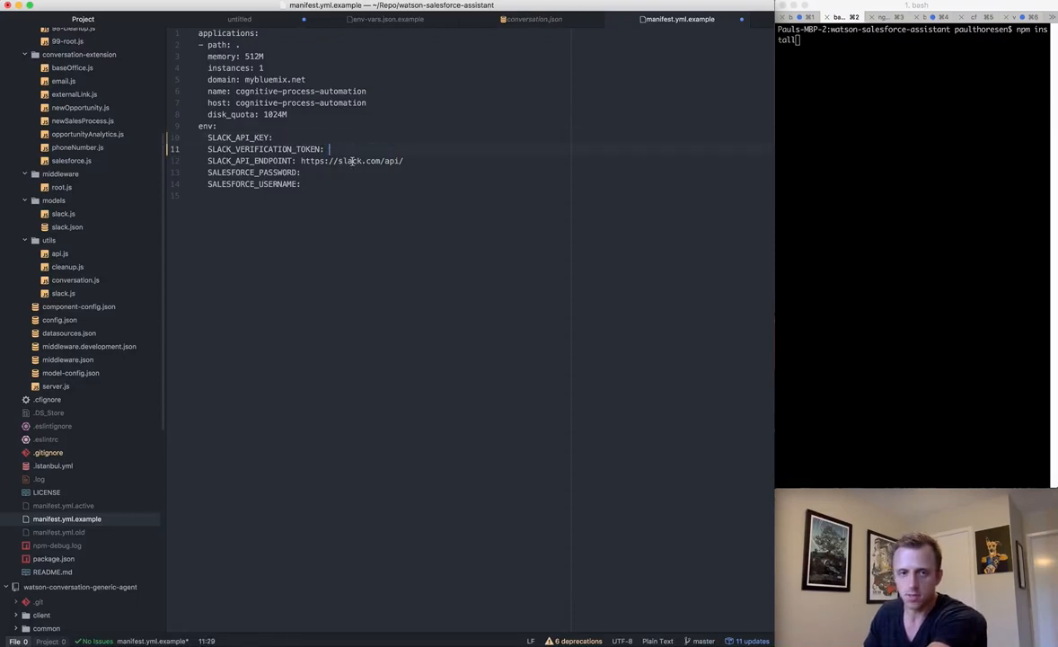
pyautogui.click(308, 138)
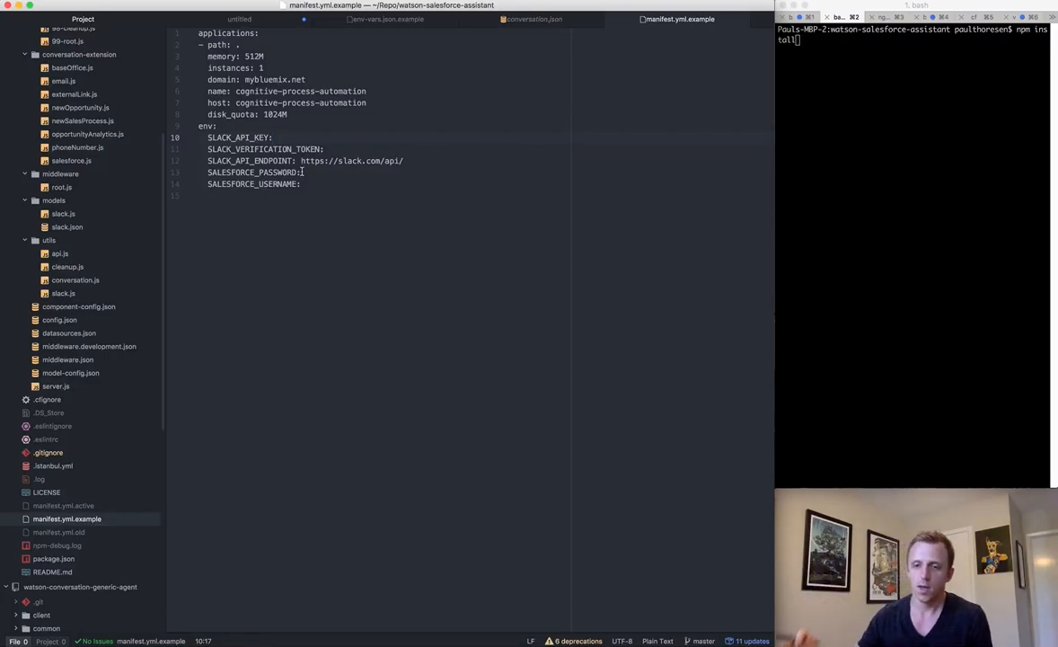
# Switch to the terminal and erase the unexecuted npm install command from the prompt.
pyautogui.click(856, 195)
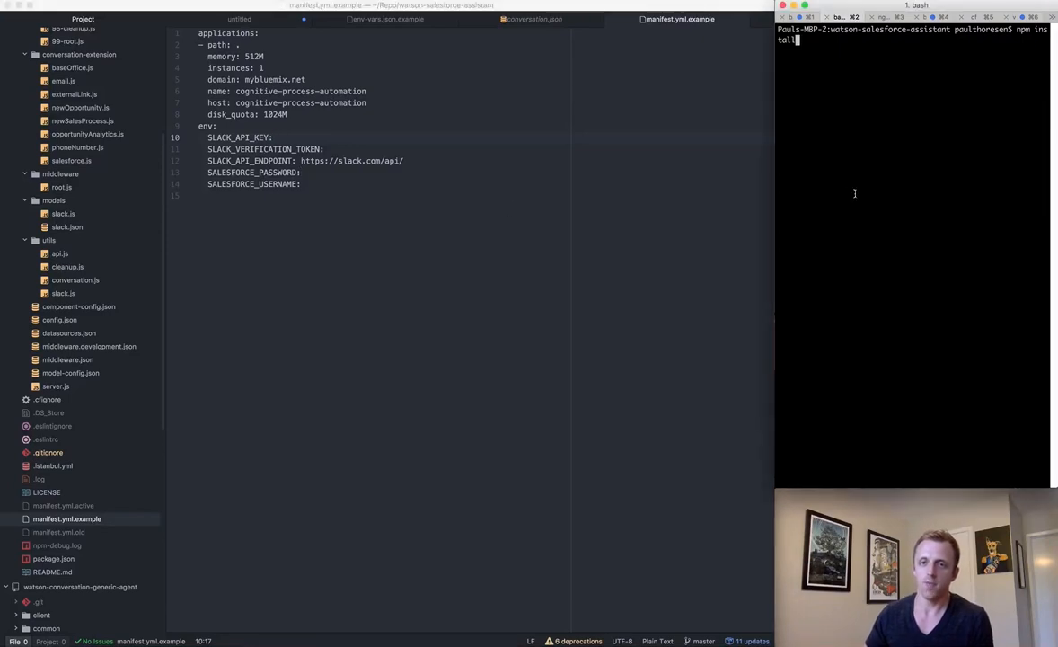
pyautogui.press('BackSpace')
pyautogui.press('BackSpace')
pyautogui.press('BackSpace')
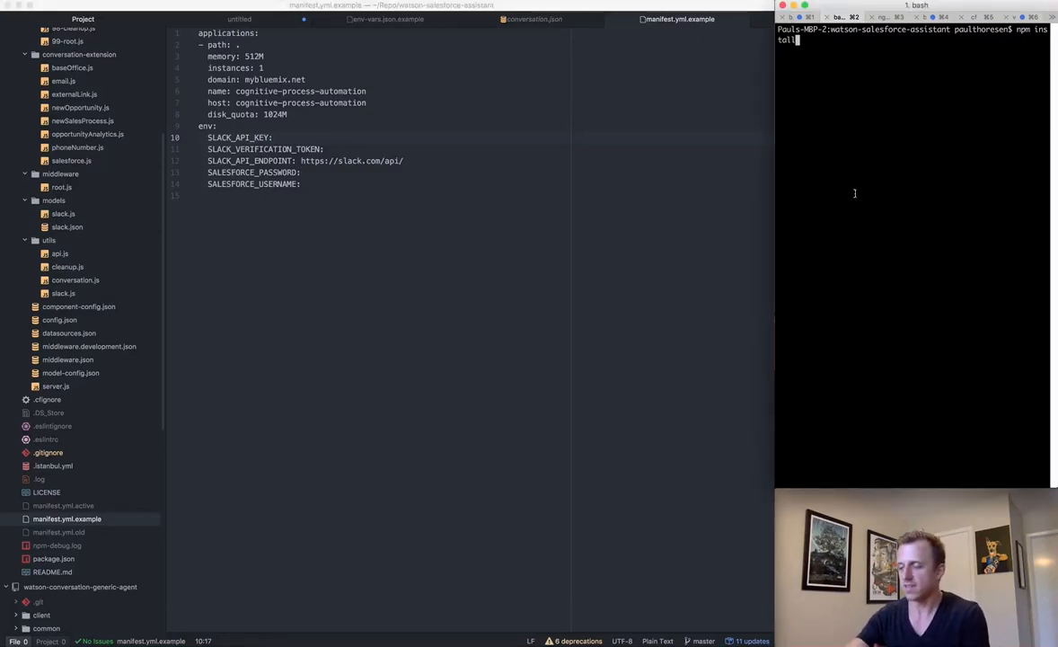
pyautogui.press('BackSpace')
pyautogui.press('BackSpace')
pyautogui.press('BackSpace')
pyautogui.press('BackSpace')
pyautogui.press('BackSpace')
pyautogui.press('BackSpace')
pyautogui.press('BackSpace')
pyautogui.press('BackSpace')
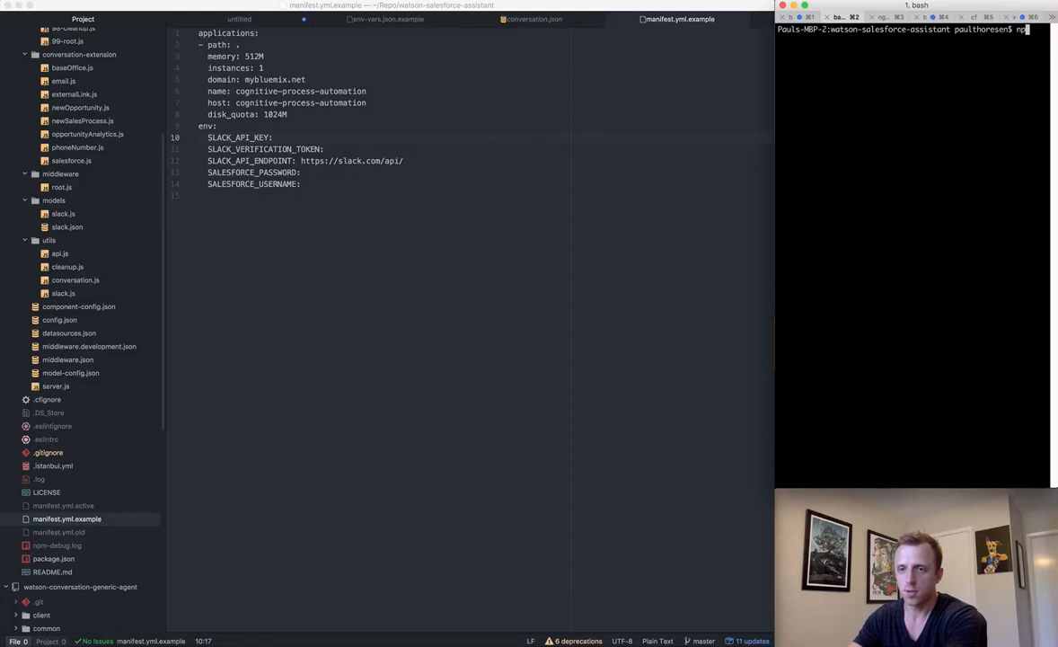
pyautogui.write('bluemix')
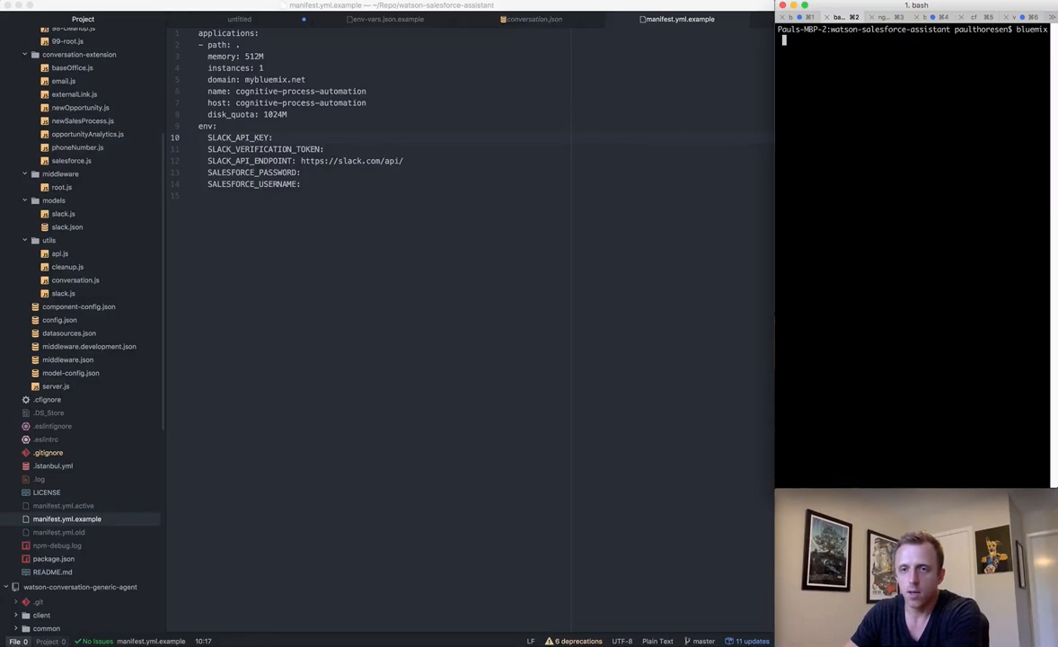
pyautogui.press('BackSpace')
pyautogui.press('BackSpace')
pyautogui.press('BackSpace')
pyautogui.press('BackSpace')
pyautogui.press('BackSpace')
pyautogui.press('BackSpace')
pyautogui.press('BackSpace')
pyautogui.press('BackSpace')
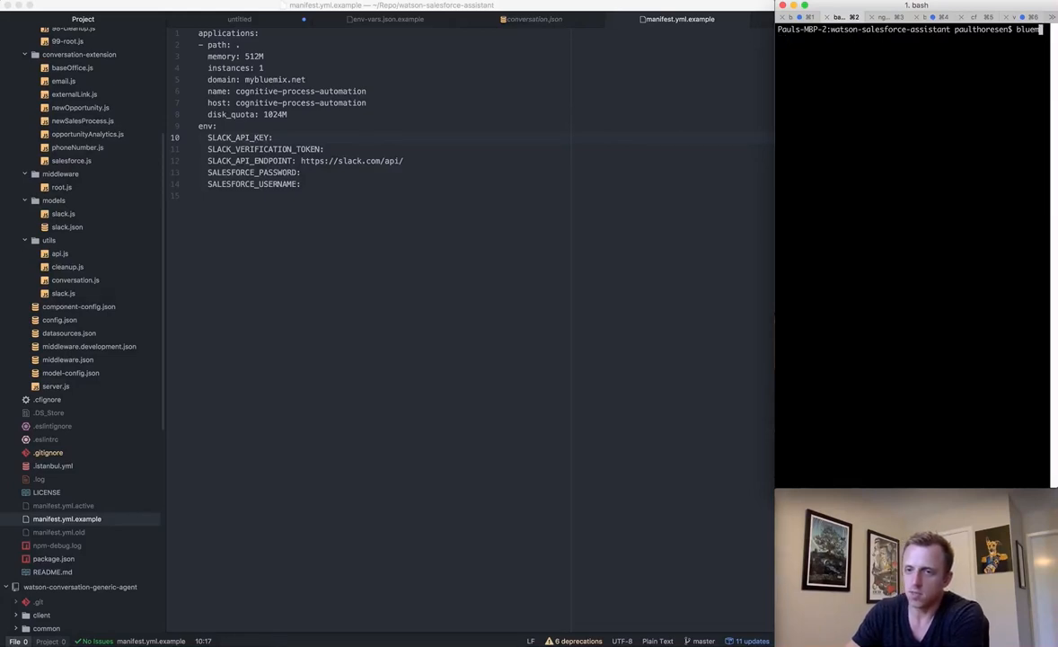
# Write the example command bluemix target -o myorgname -s myspacename at the terminal prompt without running it.
pyautogui.write('bl')
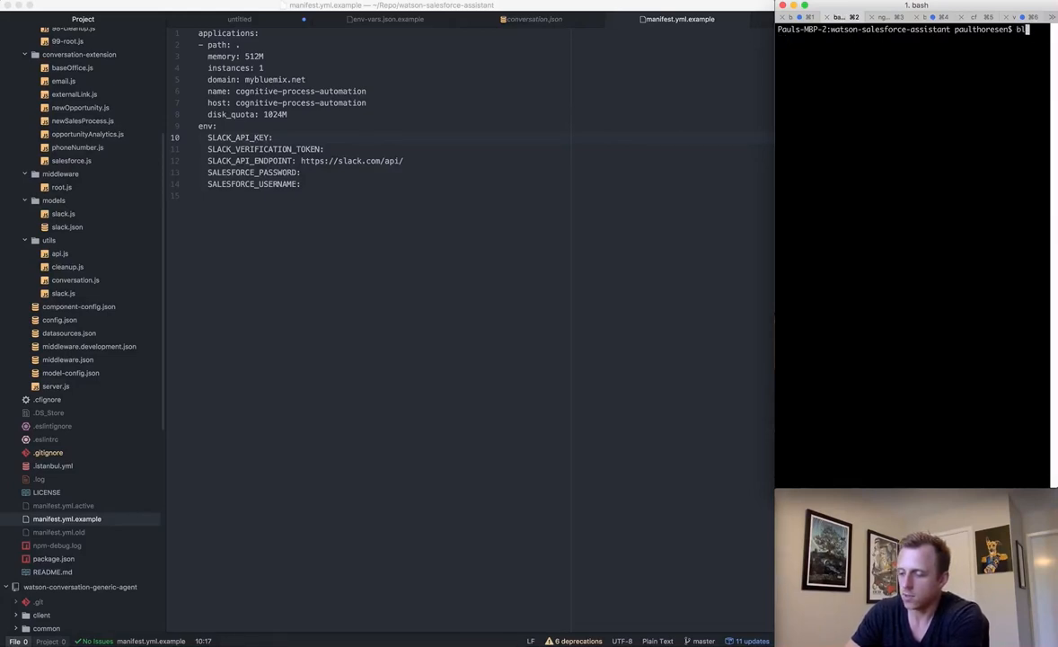
pyautogui.write('uemix taget')
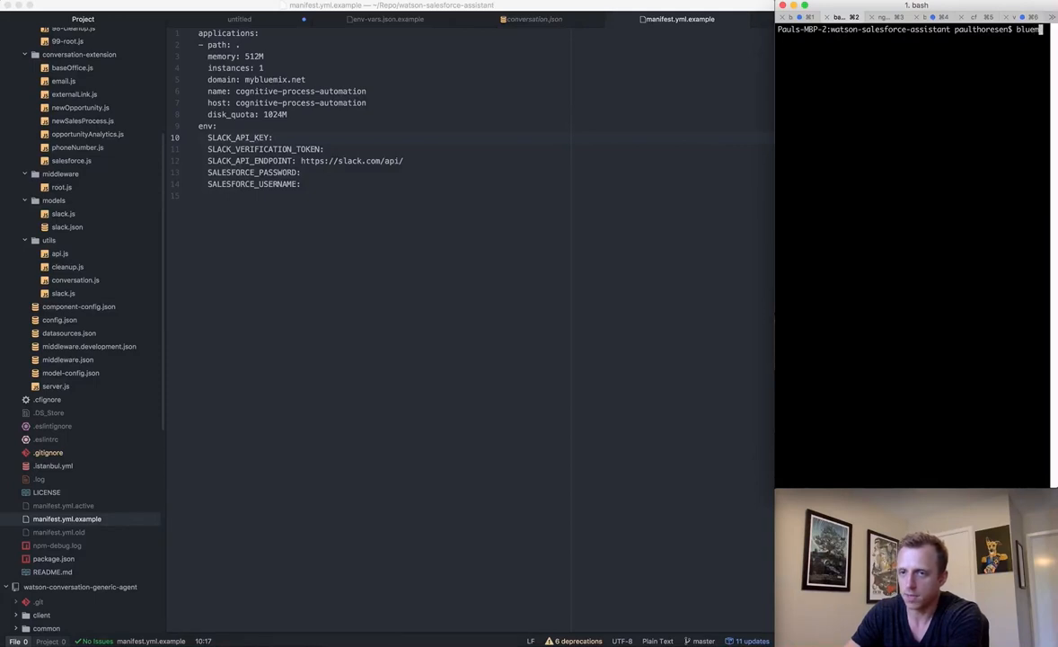
pyautogui.press('BackSpace')
pyautogui.press('BackSpace')
pyautogui.press('BackSpace')
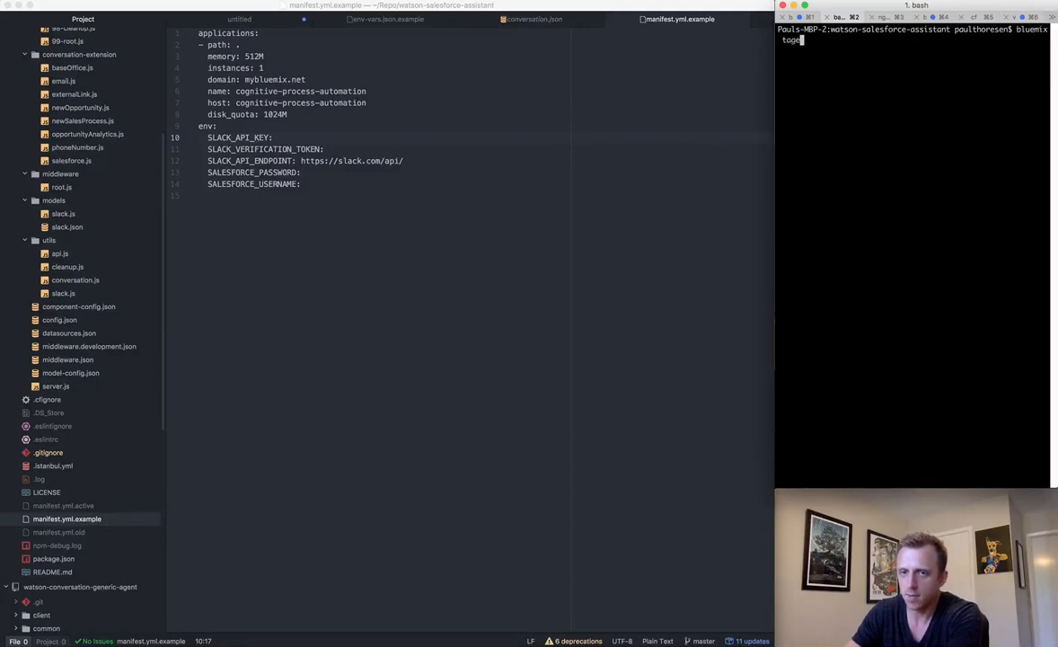
pyautogui.write('rget ')
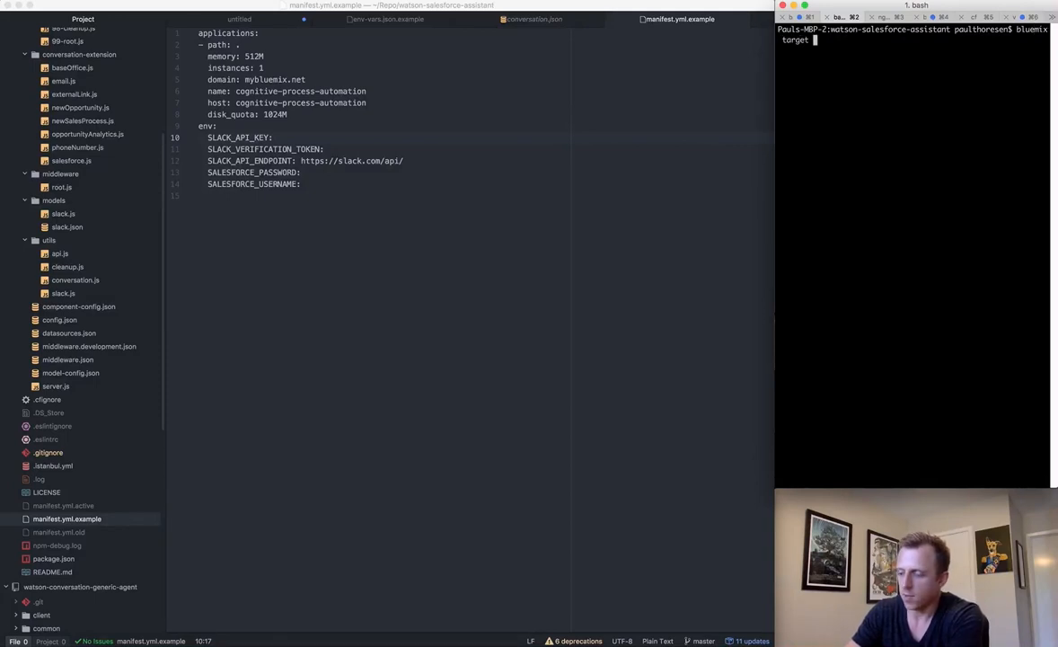
pyautogui.write('-o my')
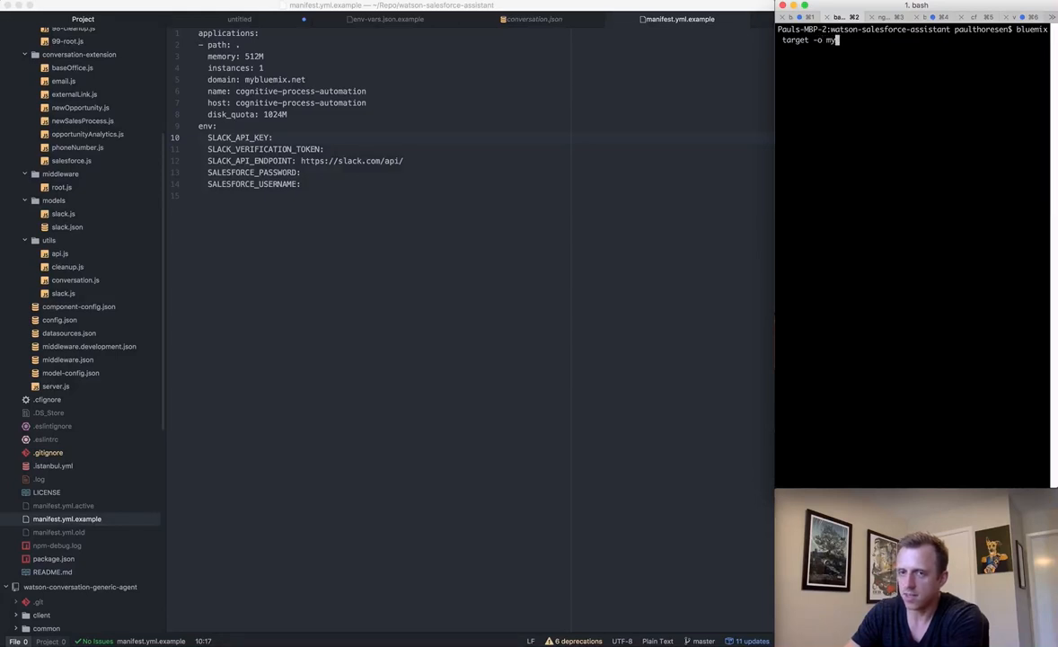
pyautogui.write('og')
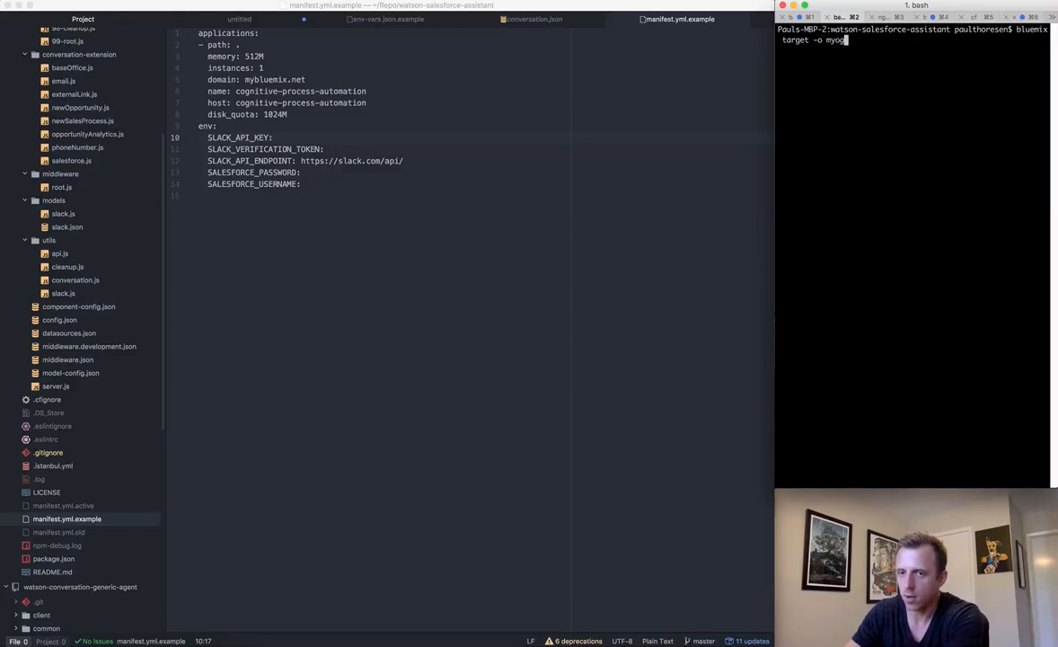
pyautogui.press('BackSpace')
pyautogui.write('rg')
pyautogui.write('name ')
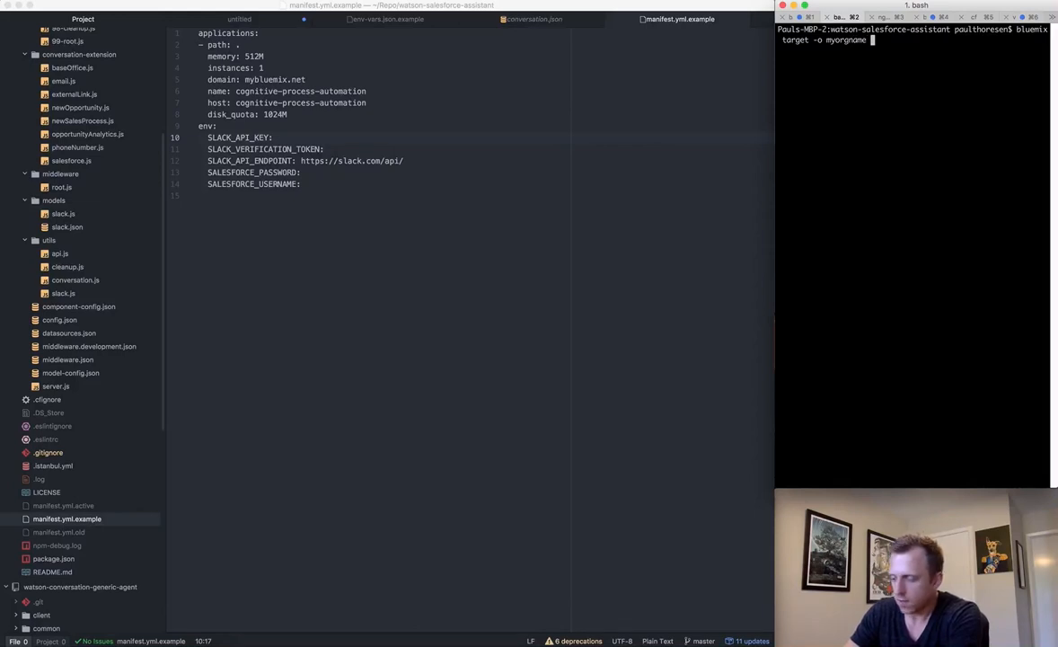
pyautogui.write('-s ')
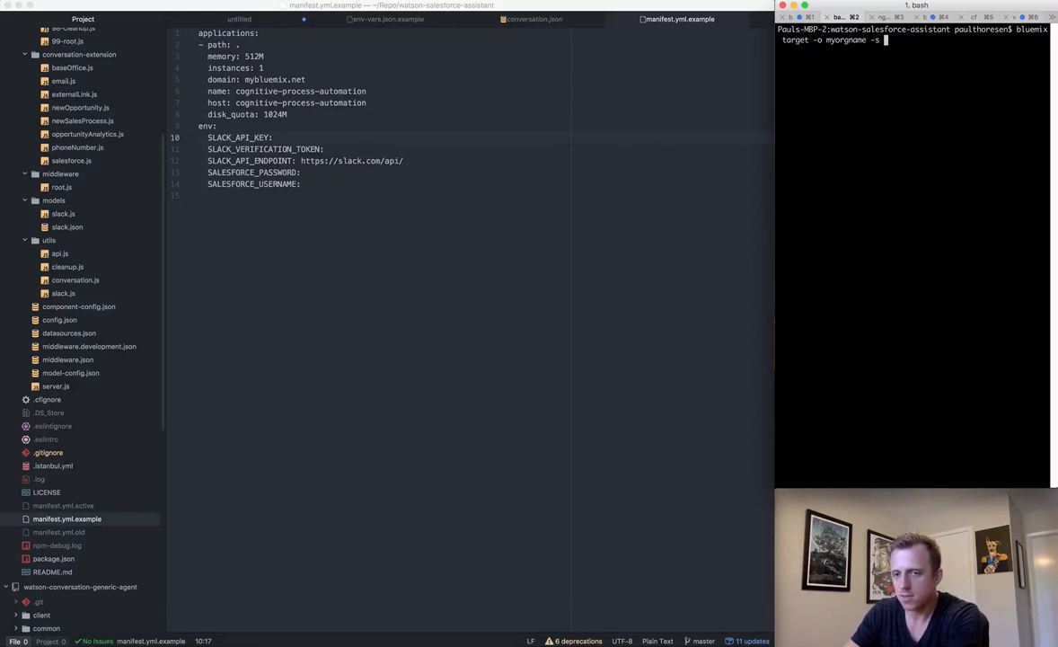
pyautogui.write('m')
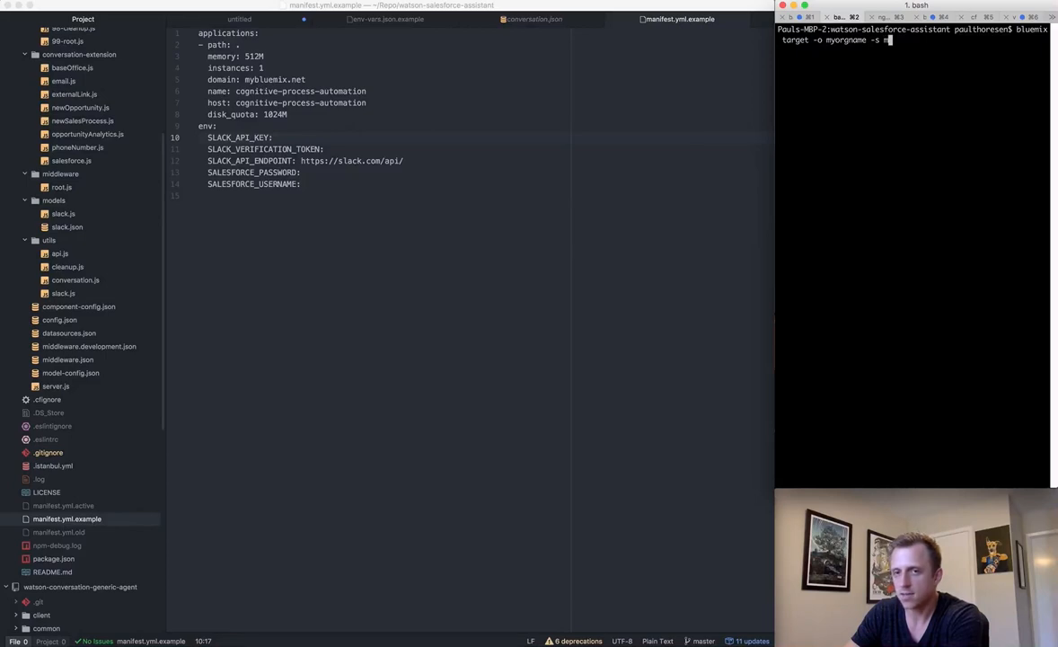
pyautogui.write('yspacename')
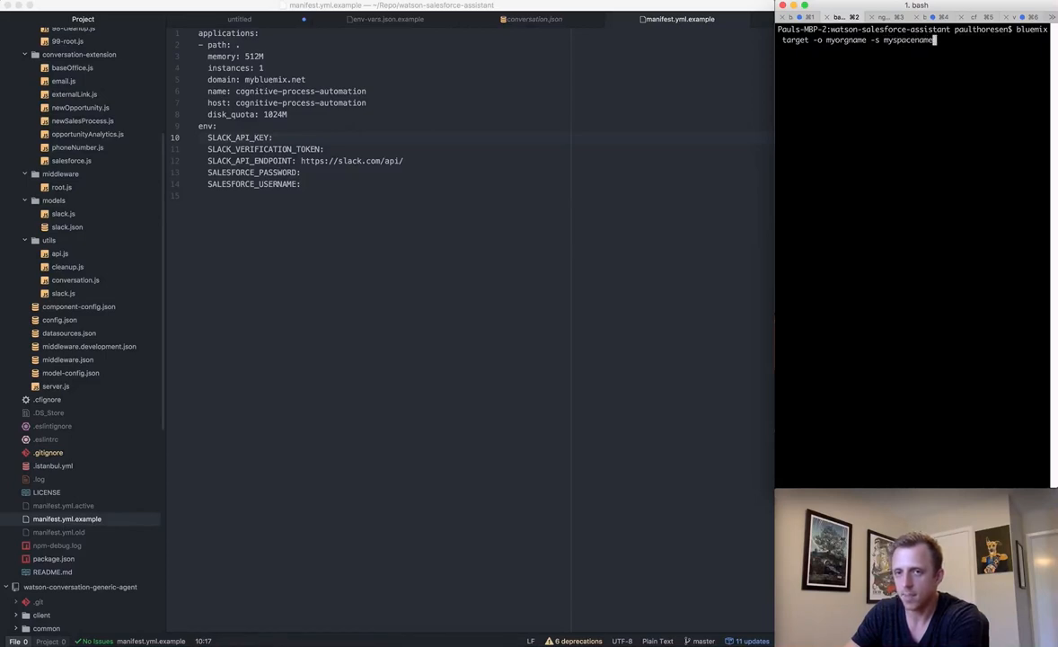
# Erase the whole bluemix target command from the terminal prompt.
pyautogui.press('BackSpace')
pyautogui.press('BackSpace')
pyautogui.press('BackSpace')
pyautogui.press('BackSpace')
pyautogui.press('BackSpace')
pyautogui.press('BackSpace')
pyautogui.press('BackSpace')
pyautogui.press('BackSpace')
pyautogui.press('BackSpace')
pyautogui.press('BackSpace')
pyautogui.press('BackSpace')
pyautogui.press('BackSpace')
pyautogui.press('BackSpace')
pyautogui.press('BackSpace')
pyautogui.press('BackSpace')
pyautogui.press('BackSpace')
pyautogui.press('BackSpace')
pyautogui.press('BackSpace')
pyautogui.press('BackSpace')
pyautogui.press('BackSpace')
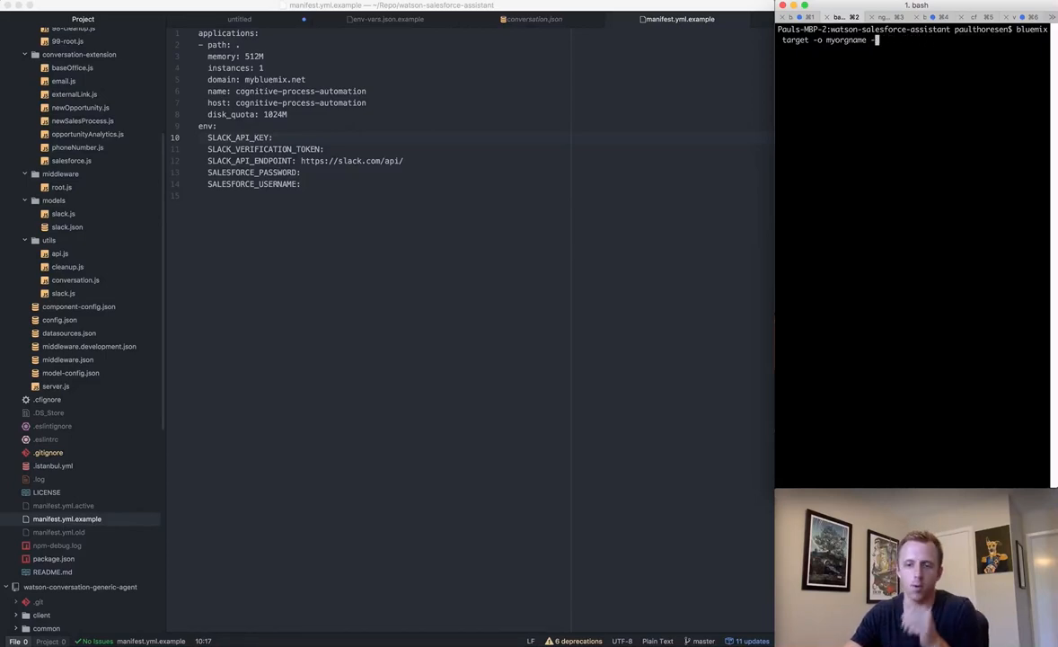
pyautogui.press('BackSpace')
pyautogui.press('BackSpace')
pyautogui.press('BackSpace')
pyautogui.press('BackSpace')
pyautogui.press('BackSpace')
pyautogui.press('BackSpace')
pyautogui.press('BackSpace')
pyautogui.press('BackSpace')
pyautogui.press('BackSpace')
pyautogui.press('BackSpace')
pyautogui.press('BackSpace')
pyautogui.press('BackSpace')
pyautogui.press('BackSpace')
pyautogui.press('BackSpace')
pyautogui.press('BackSpace')
pyautogui.press('BackSpace')
pyautogui.press('BackSpace')
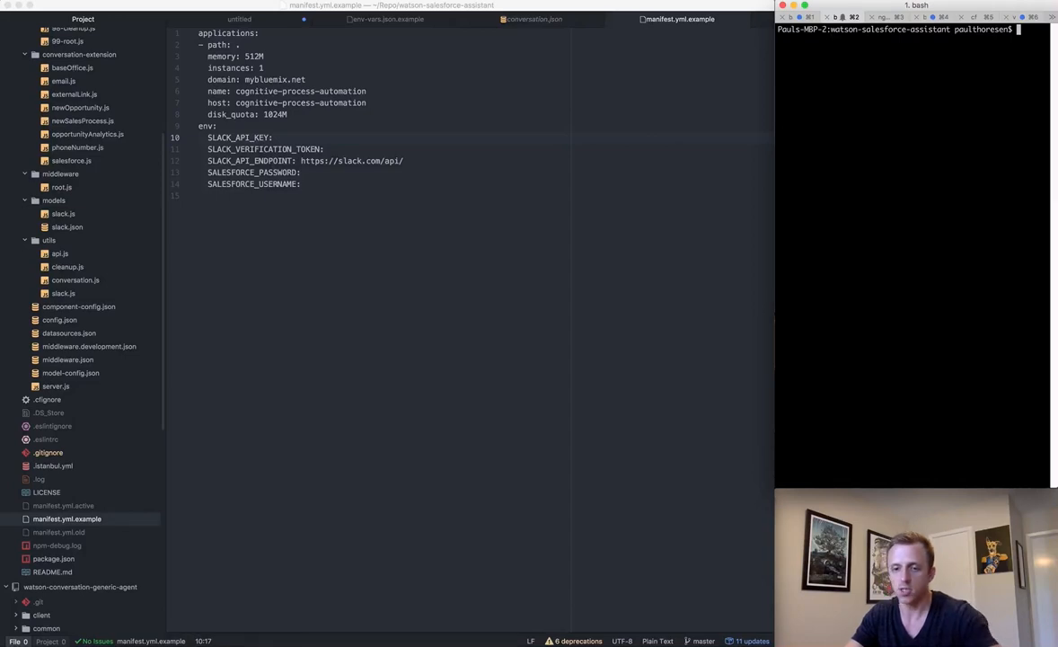
# Write the example command cf push -f manifest.yml.active at the terminal prompt without running it.
pyautogui.write('cf ')
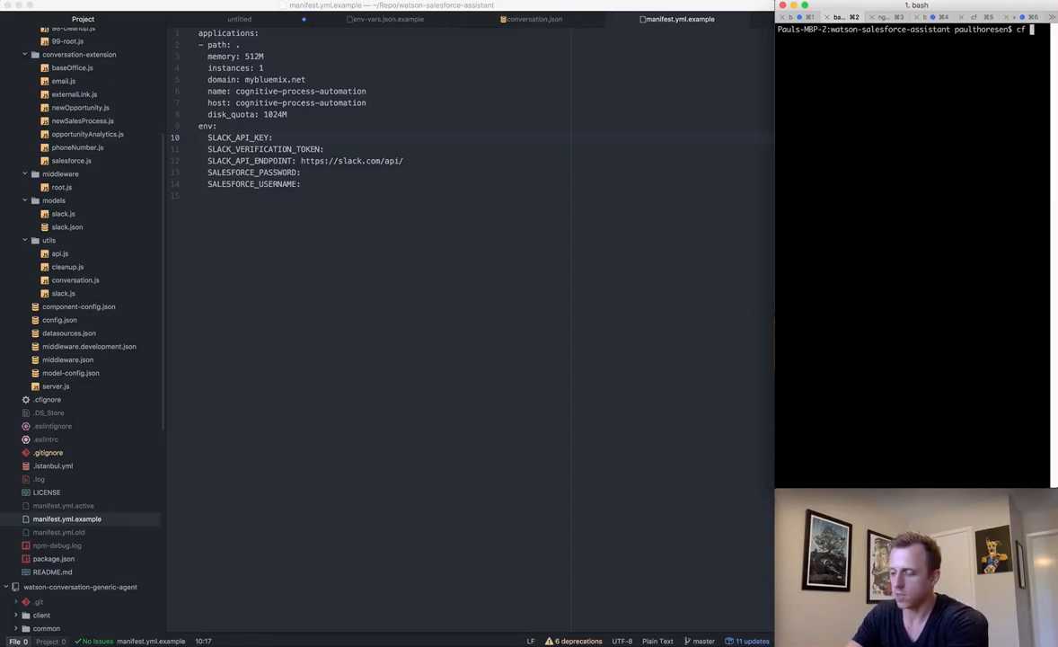
pyautogui.write('push')
pyautogui.press('Return')
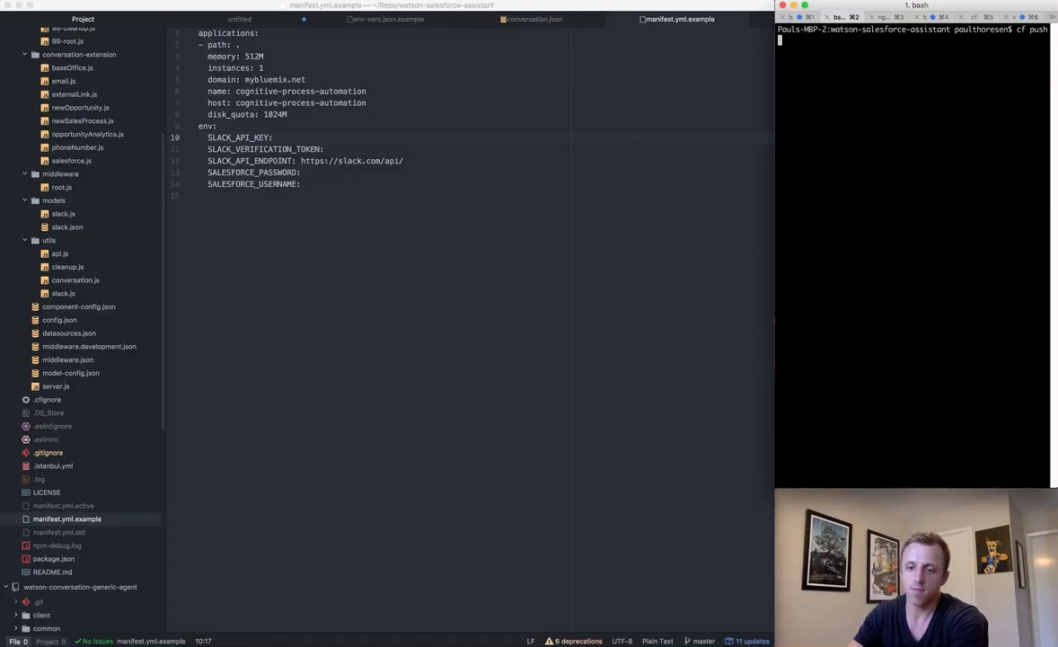
pyautogui.write('-f ')
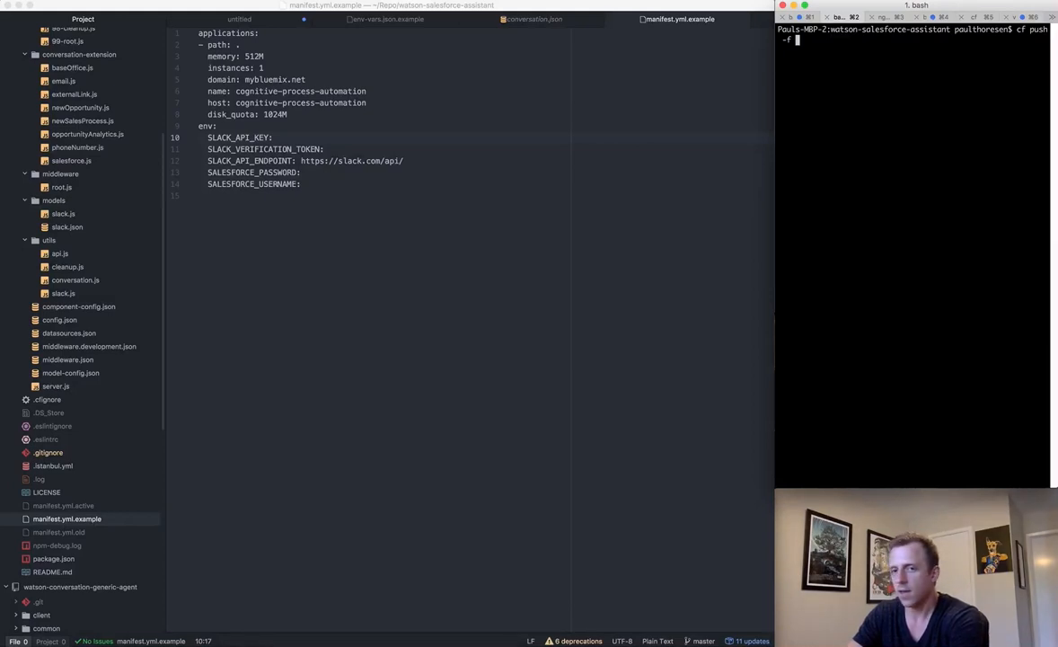
pyautogui.write('m')
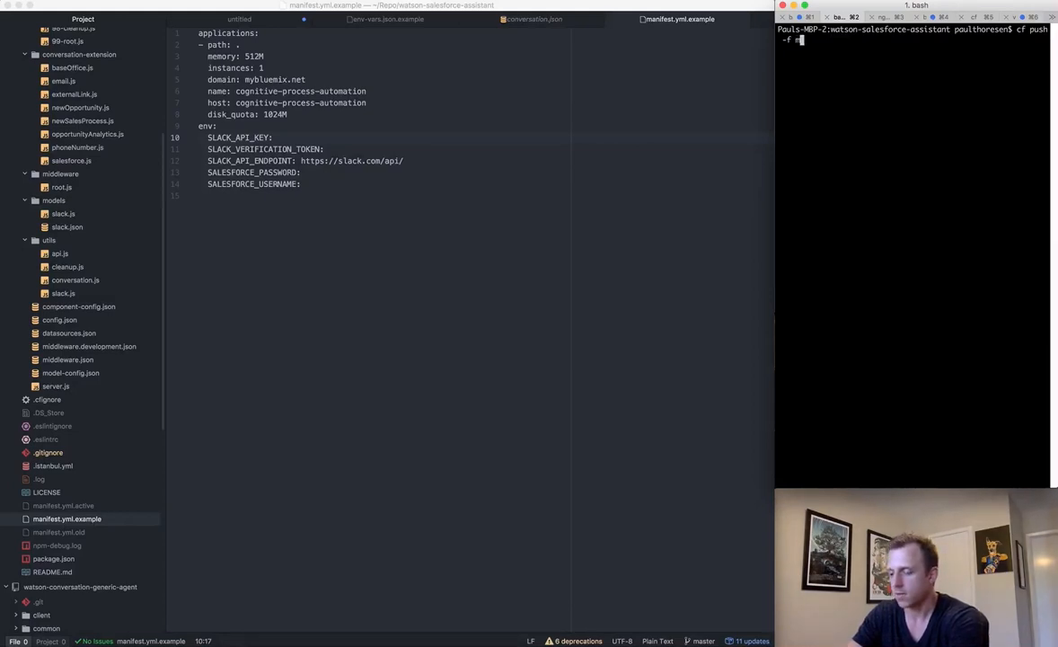
pyautogui.write('anife')
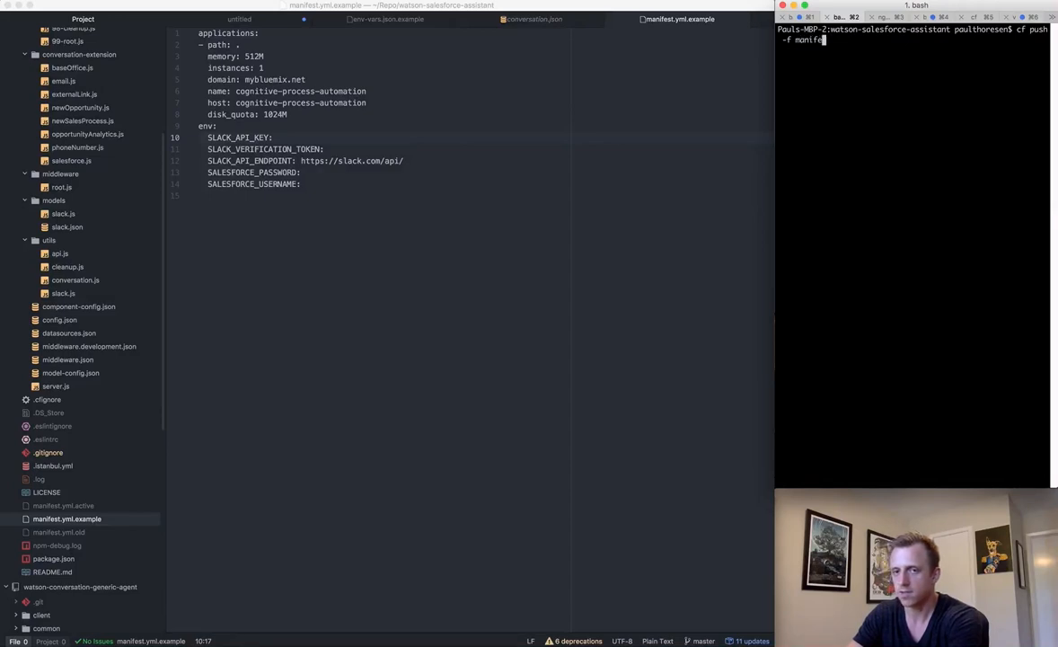
pyautogui.write('st.yml.')
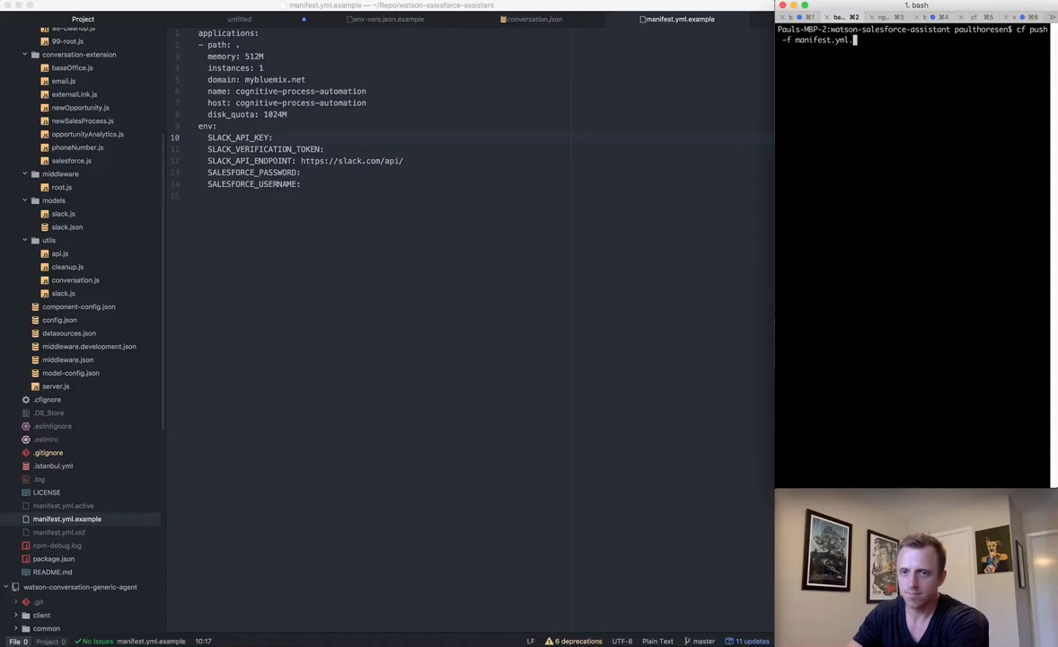
pyautogui.write('active')
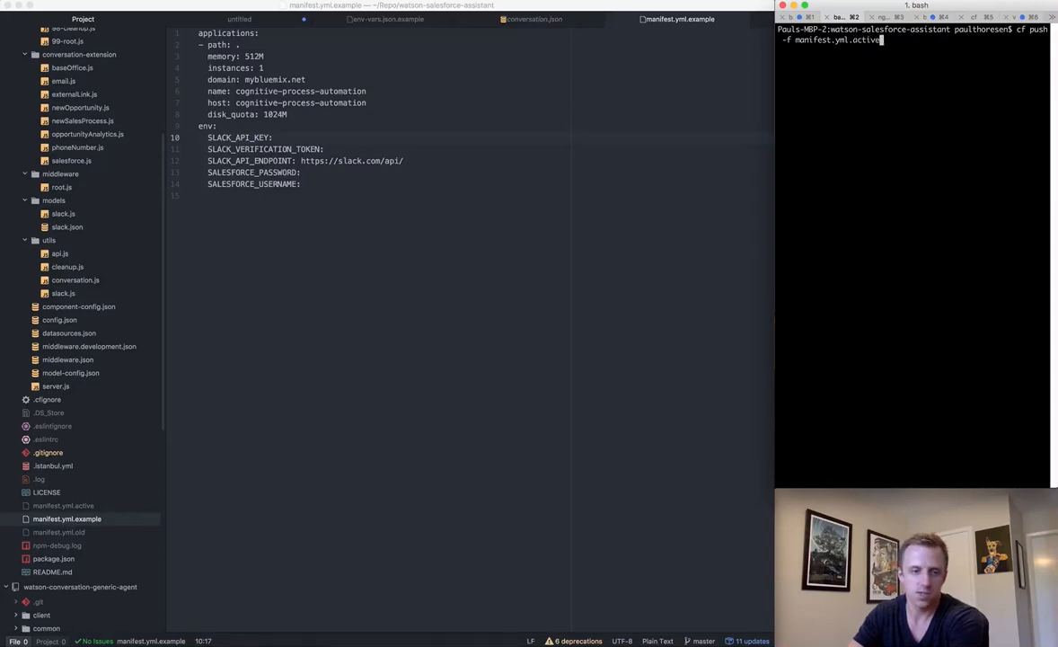
# Erase the whole cf push command from the terminal prompt.
pyautogui.press('BackSpace')
pyautogui.press('BackSpace')
pyautogui.press('BackSpace')
pyautogui.press('BackSpace')
pyautogui.press('BackSpace')
pyautogui.press('BackSpace')
pyautogui.press('BackSpace')
pyautogui.press('BackSpace')
pyautogui.press('BackSpace')
pyautogui.press('BackSpace')
pyautogui.press('BackSpace')
pyautogui.press('BackSpace')
pyautogui.press('BackSpace')
pyautogui.press('BackSpace')
pyautogui.press('BackSpace')
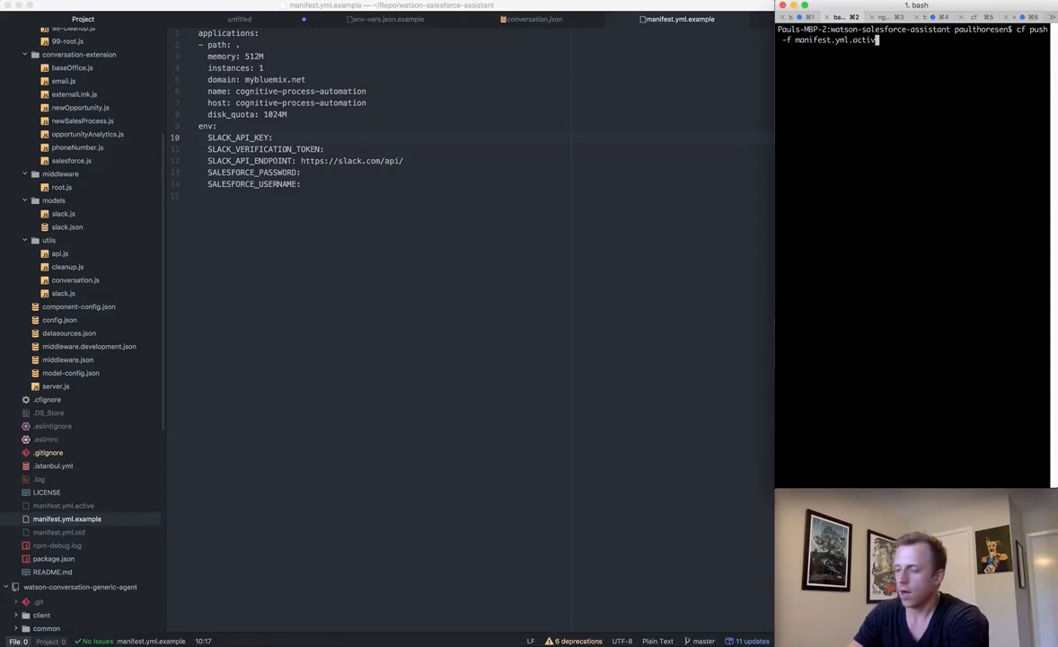
pyautogui.press('BackSpace')
pyautogui.press('BackSpace')
pyautogui.press('BackSpace')
pyautogui.press('BackSpace')
pyautogui.press('BackSpace')
pyautogui.press('BackSpace')
pyautogui.press('BackSpace')
pyautogui.press('BackSpace')
pyautogui.press('BackSpace')
pyautogui.press('BackSpace')
pyautogui.press('BackSpace')
pyautogui.press('BackSpace')
pyautogui.press('BackSpace')
pyautogui.press('BackSpace')
pyautogui.press('BackSpace')
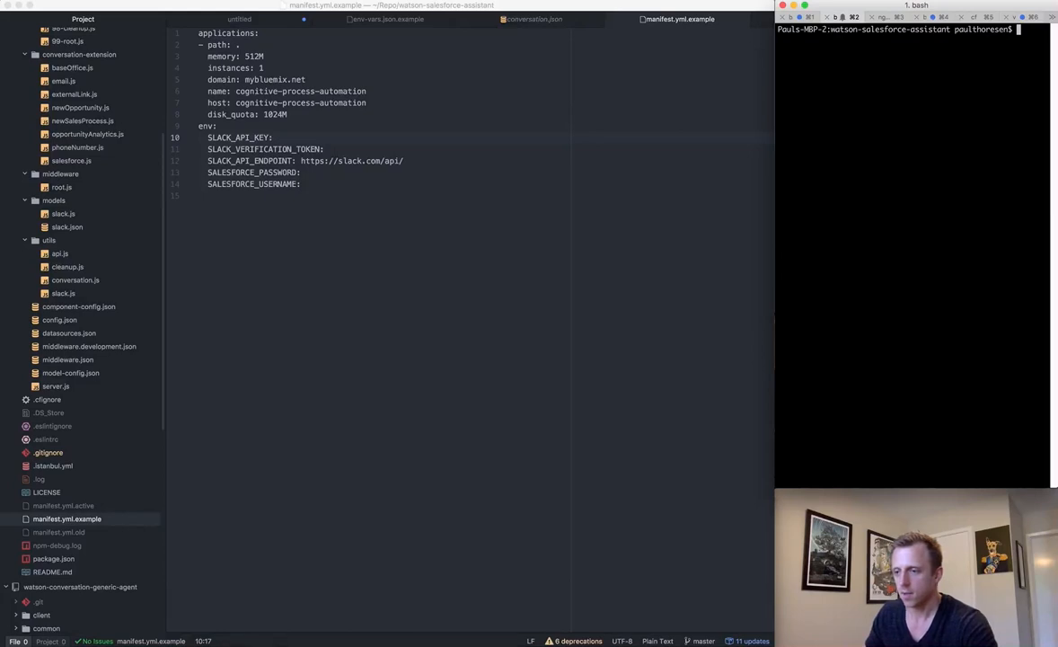
# Switch to Chrome and review the Slack app's Event Subscriptions, including the Request URL and the message.im bot event.
pyautogui.press('super+Tab')
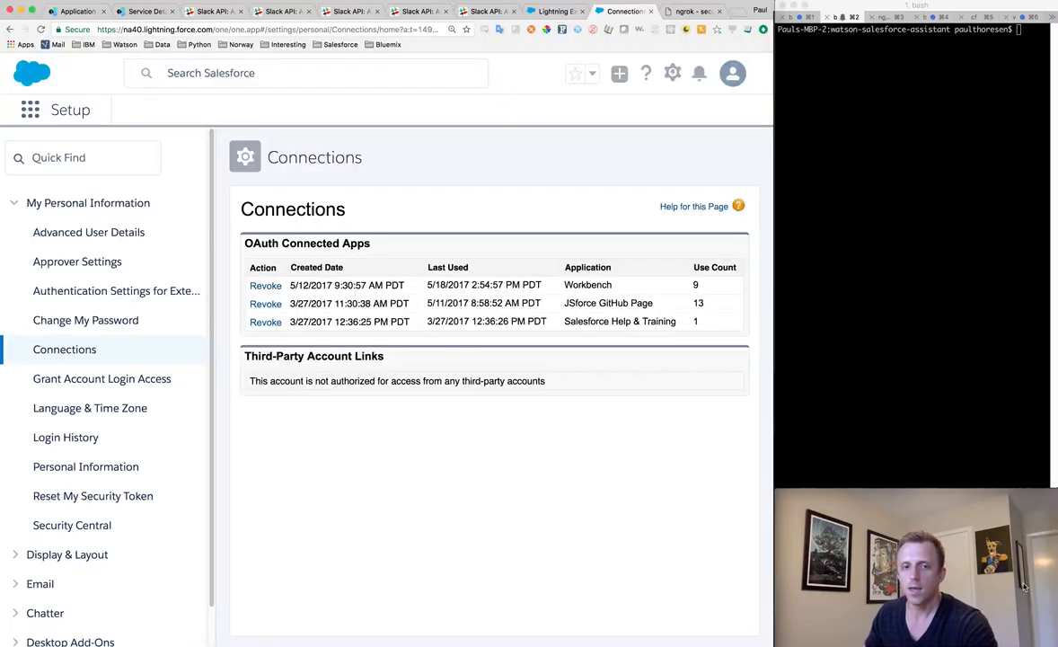
pyautogui.click(207, 12)
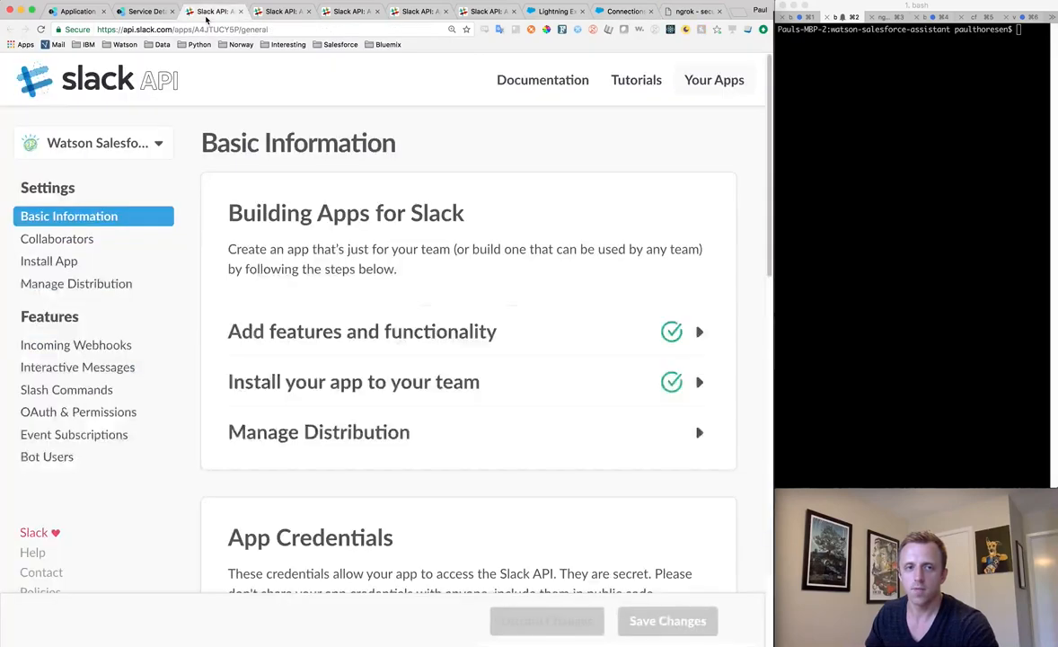
pyautogui.click(343, 12)
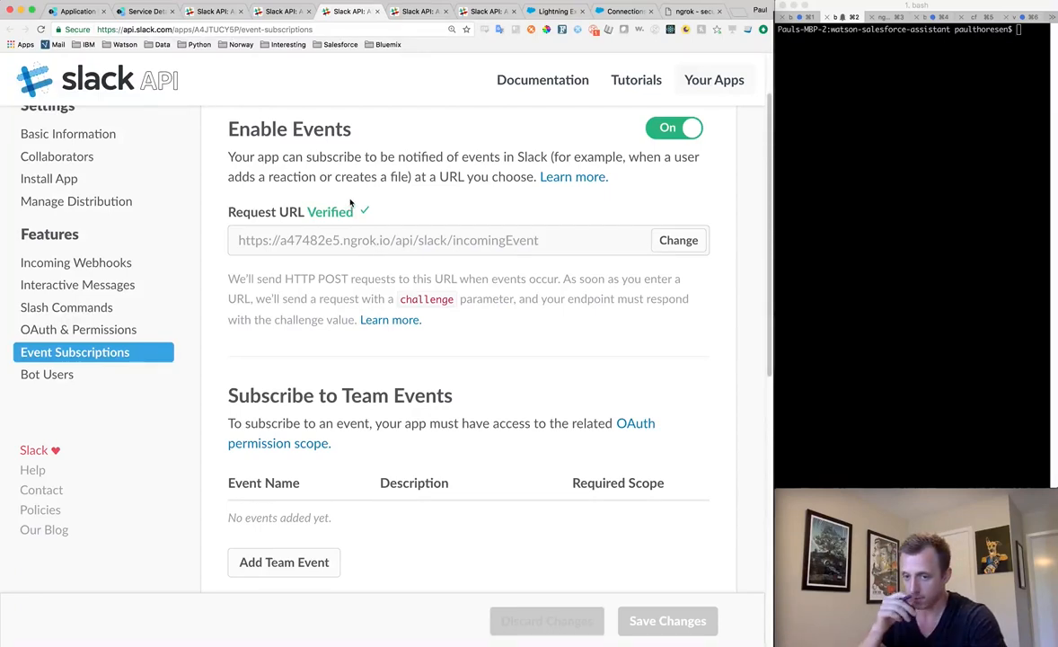
pyautogui.scroll(-10, 348, 238)
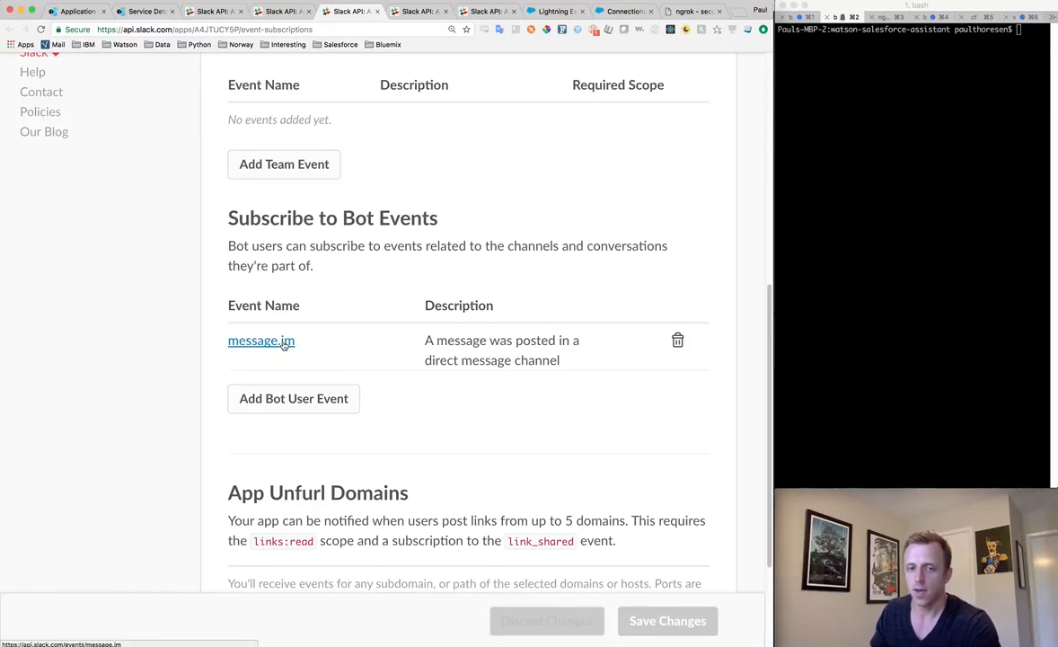
pyautogui.scroll(5, 352, 202)
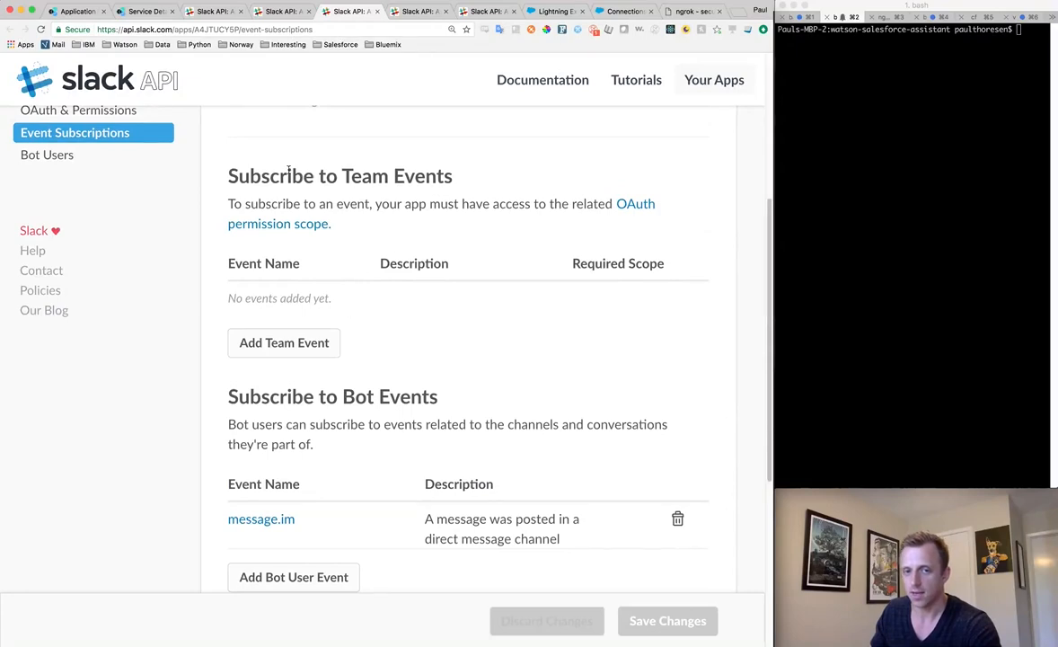
pyautogui.scroll(-5, 493, 224)
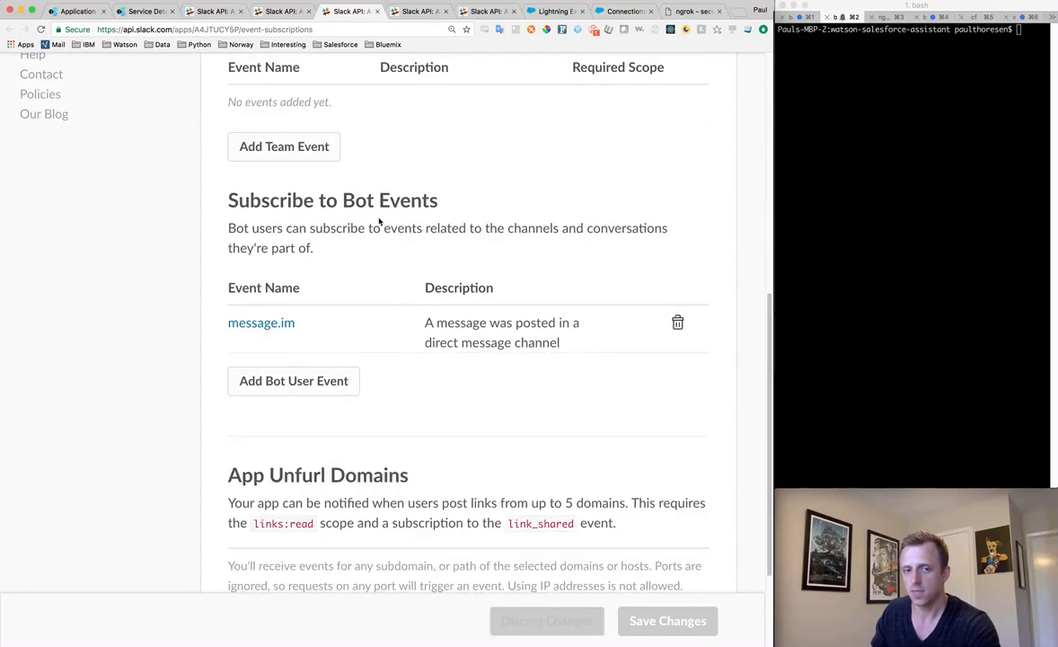
pyautogui.scroll(4, 379, 218)
pyautogui.scroll(-4, 382, 218)
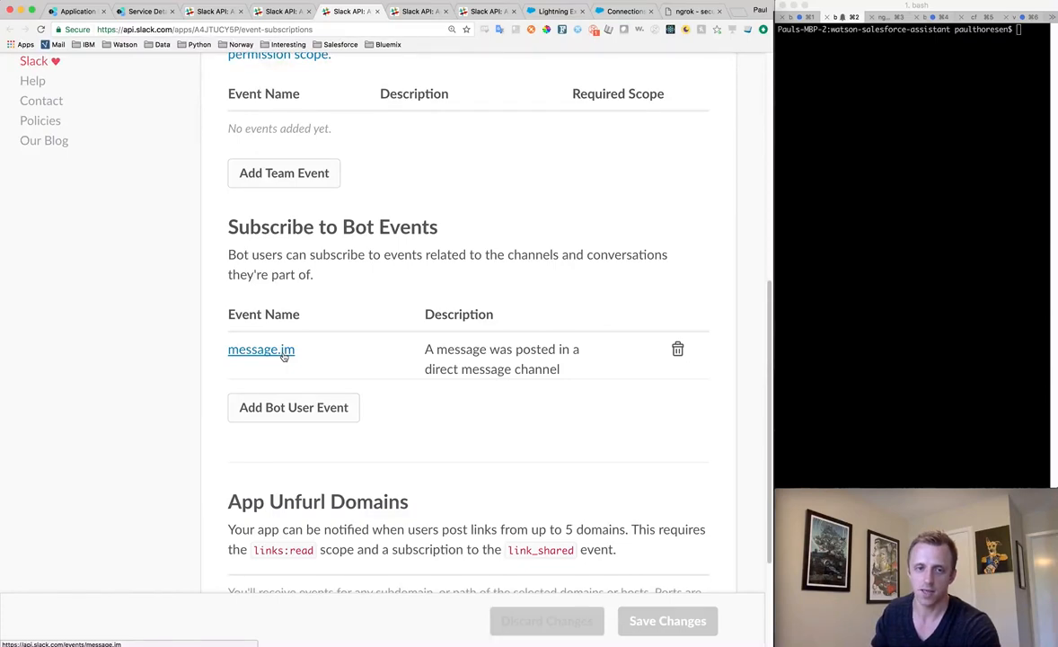
pyautogui.scroll(5, 306, 359)
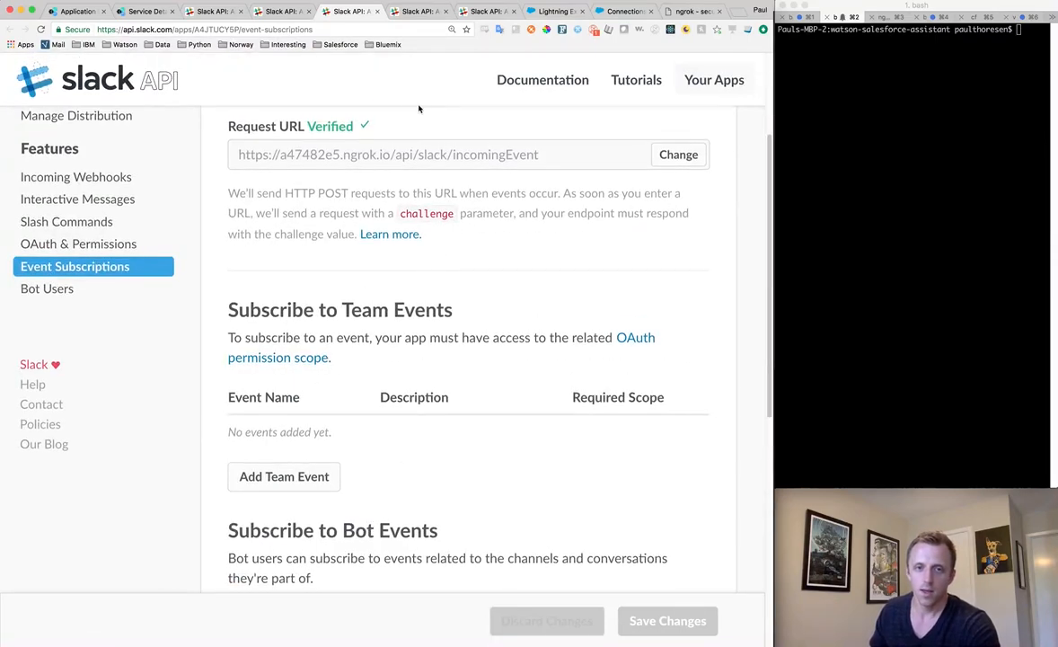
# Examine the Request URL and Options Load URL fields on the Slack app's Interactive Messages page.
pyautogui.click(422, 11)
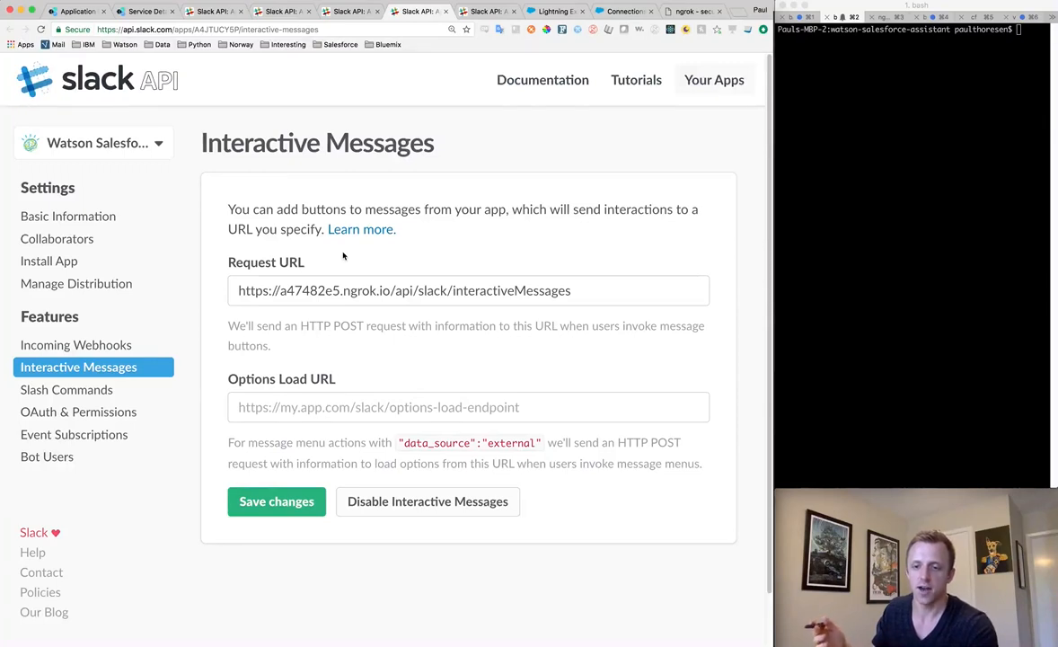
pyautogui.click(300, 289)
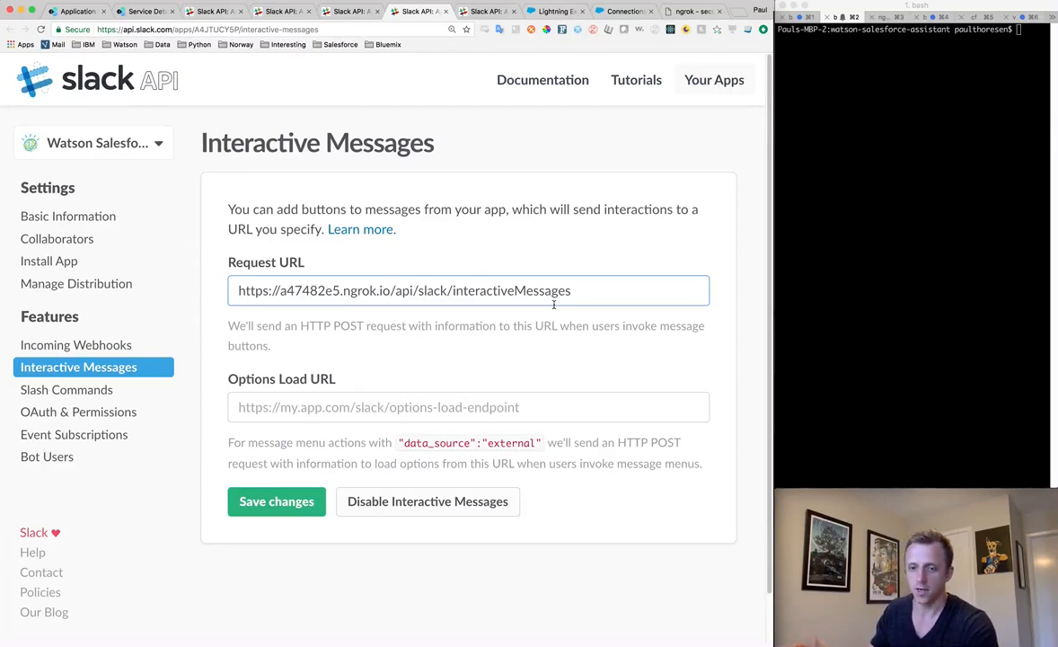
pyautogui.click(330, 415)
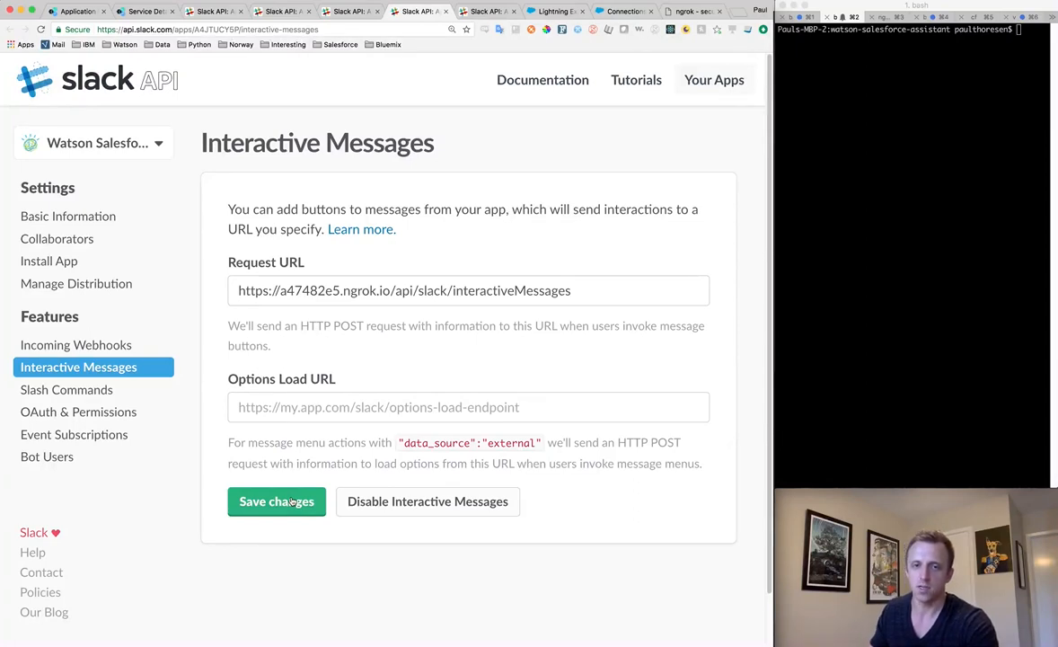
# Examine the bot's default username on the Slack app's Bot User page.
pyautogui.click(474, 14)
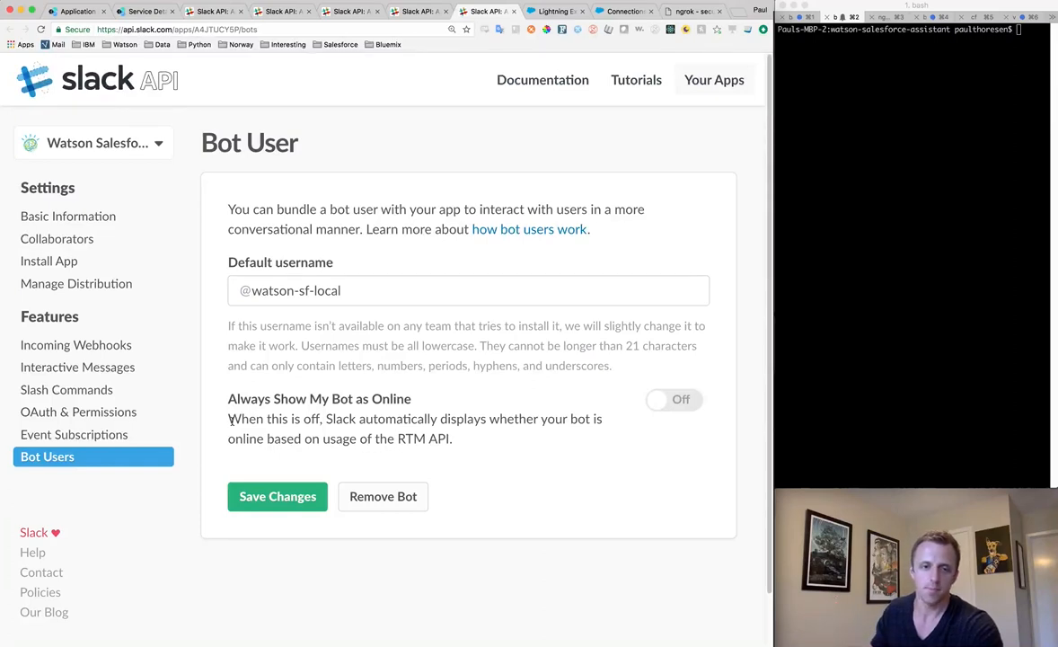
pyautogui.click(241, 290)
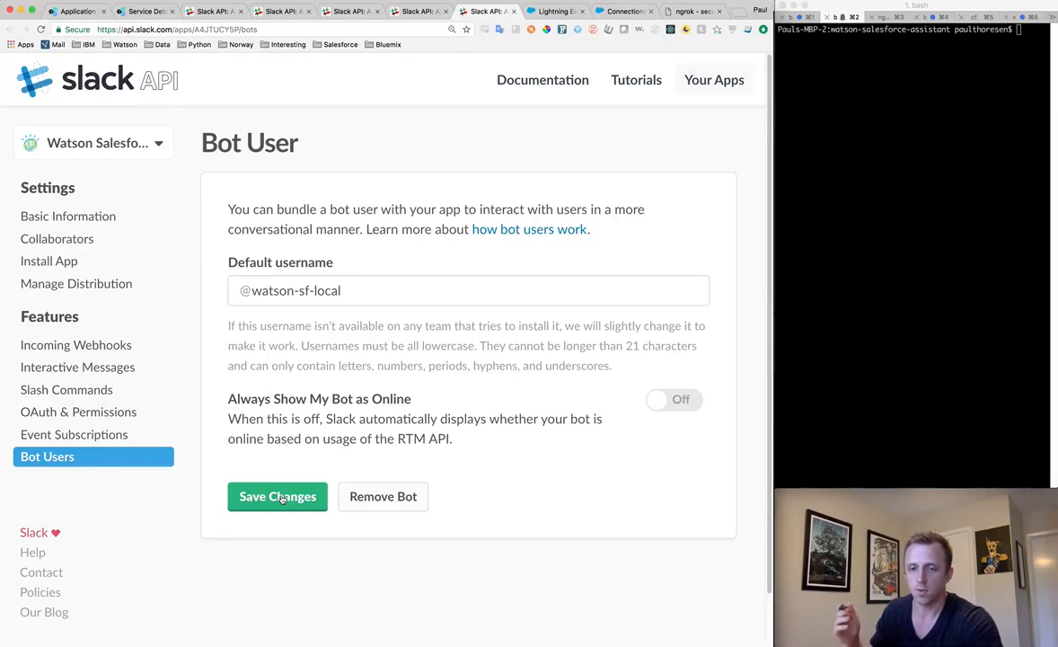
pyautogui.click(345, 291)
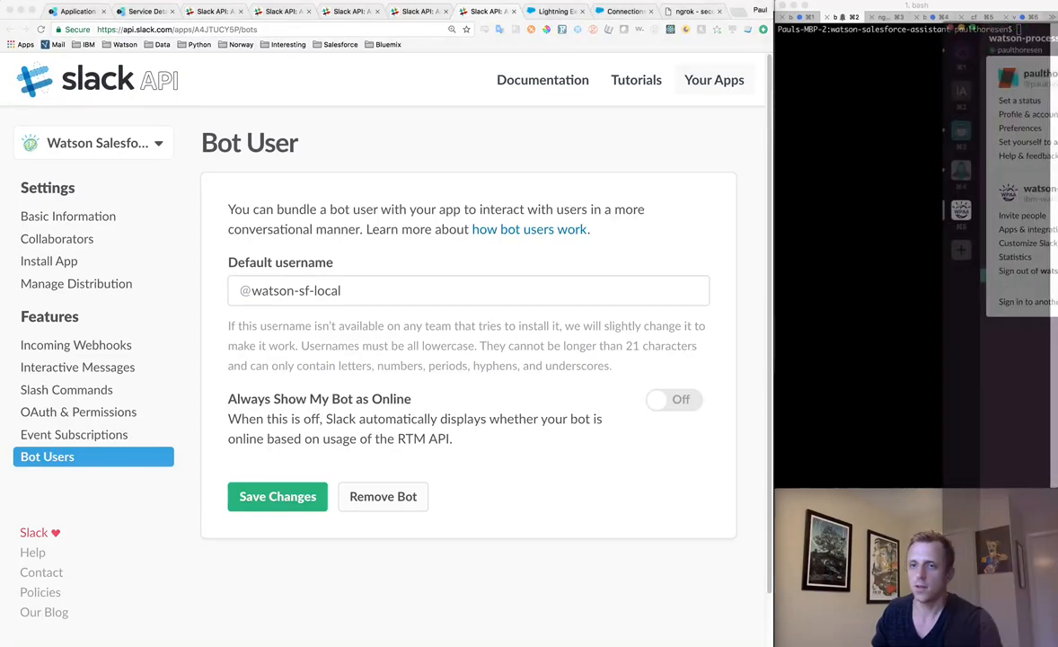
# Bring the Slack window into view, look through the watson-sf direct message conversation, and move the window back off screen.
pyautogui.moveTo(1057, 75); pyautogui.dragTo(619, 57)
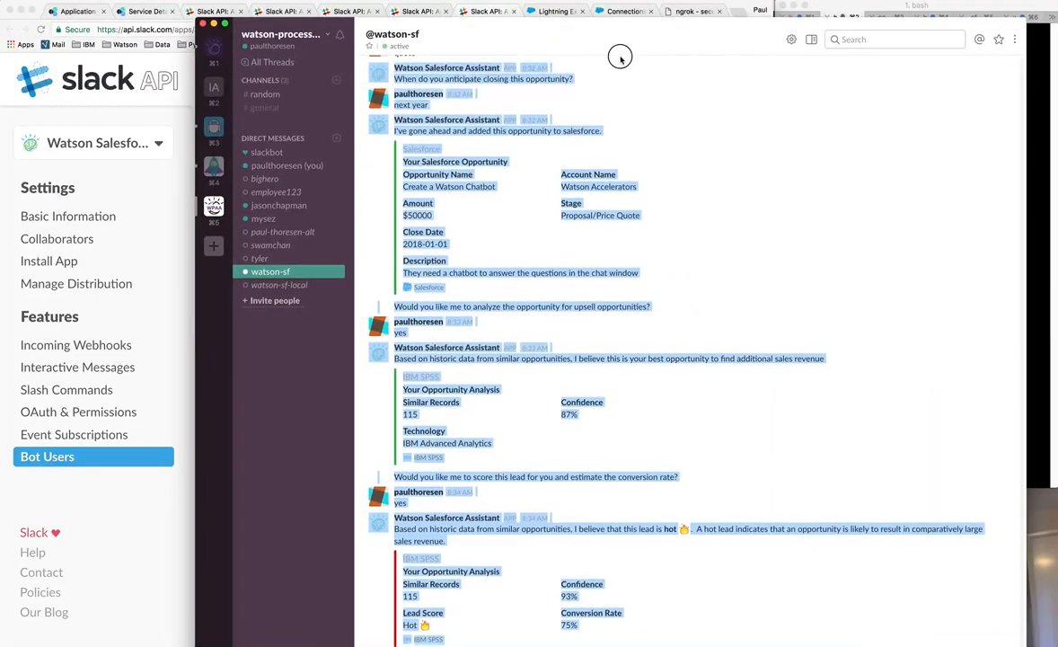
pyautogui.scroll(-5, 750, 431)
pyautogui.click(647, 493)
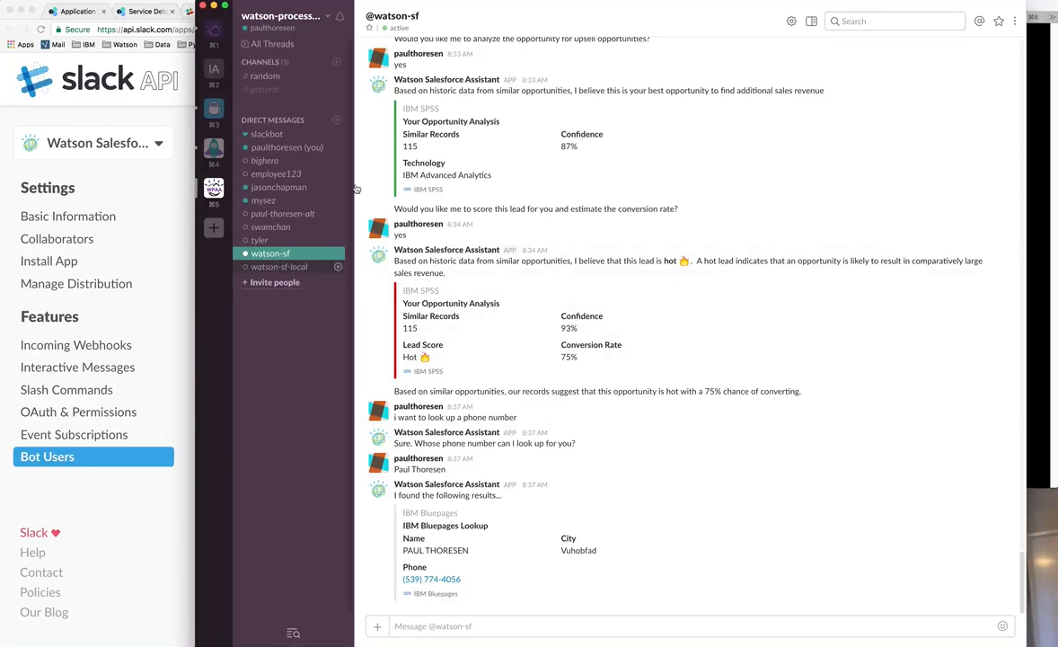
pyautogui.moveTo(626, 24); pyautogui.dragTo(1057, 39)
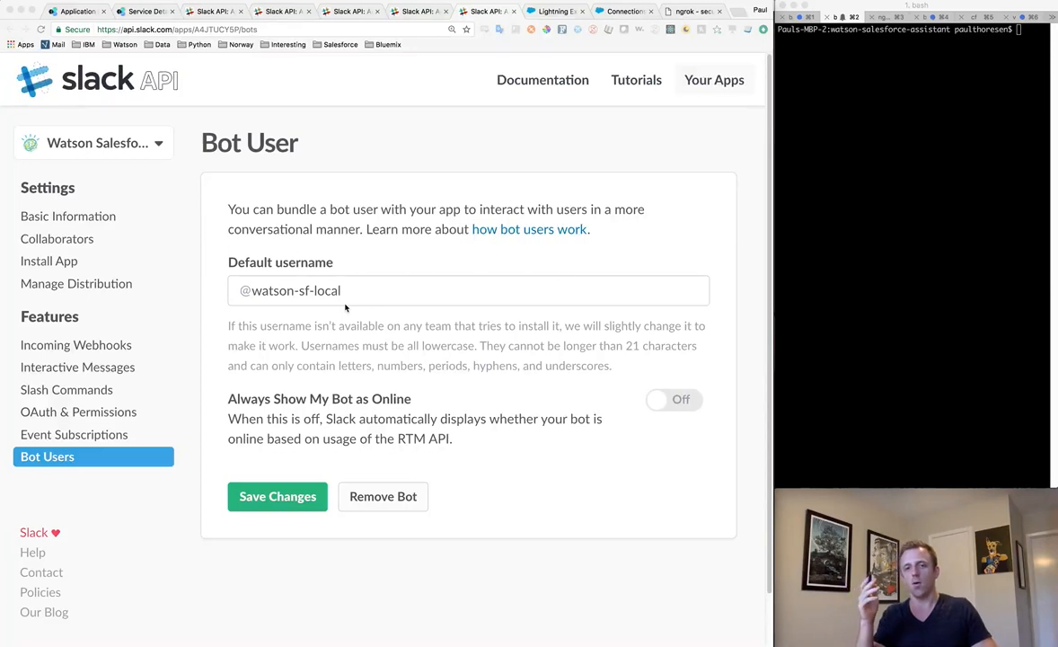
# View the ngrok home page and the Interactive Messages Request URL in the browser, and return to the terminal.
pyautogui.click(686, 11)
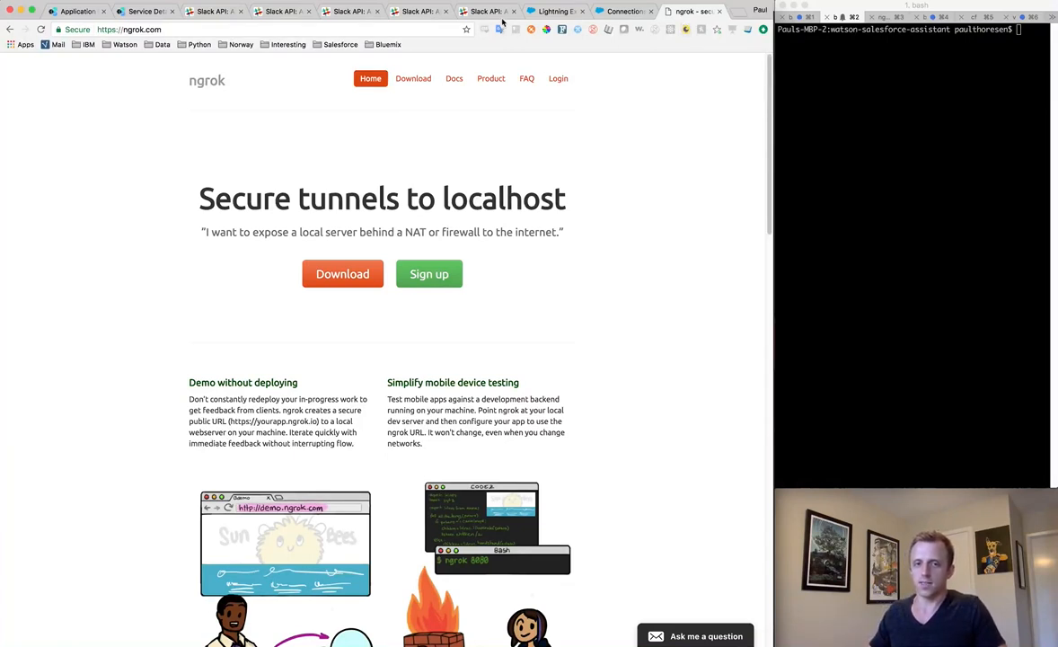
pyautogui.click(418, 11)
pyautogui.click(299, 301)
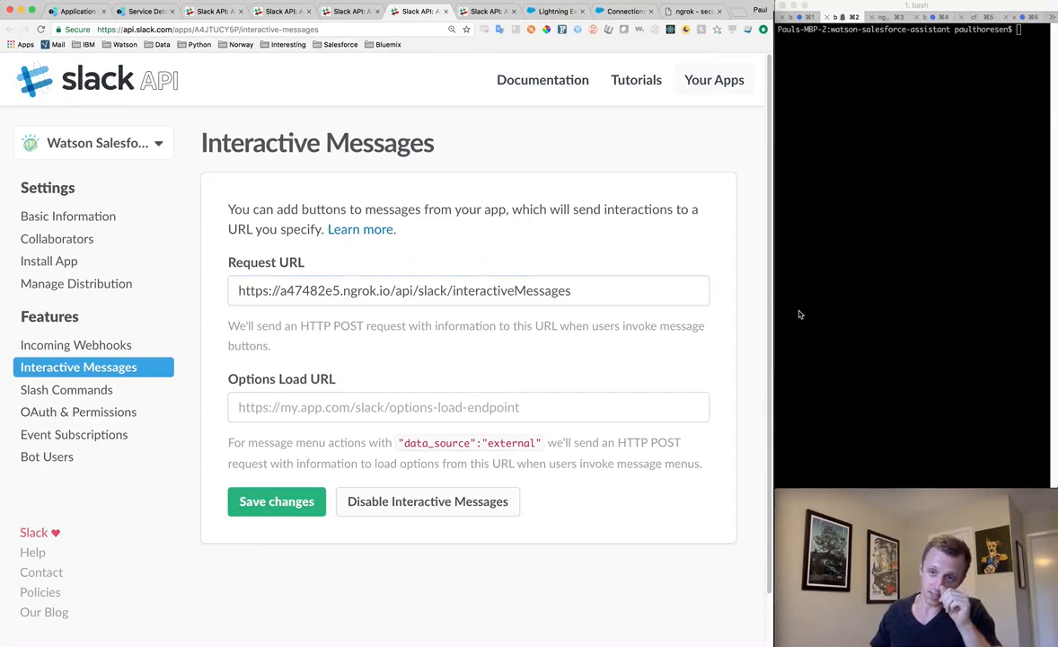
pyautogui.click(878, 308)
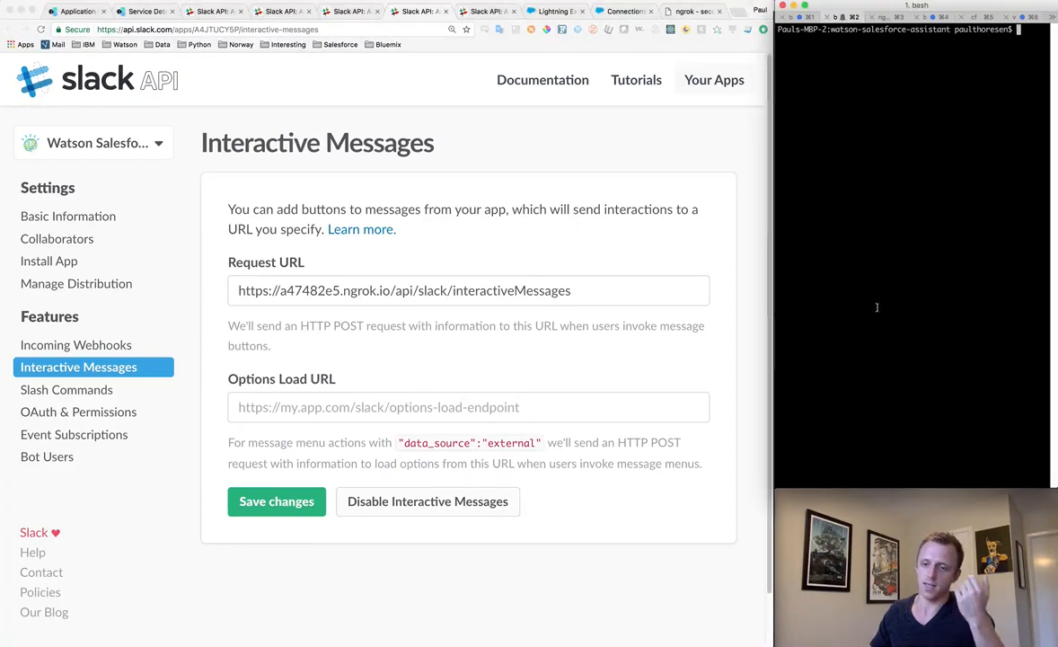